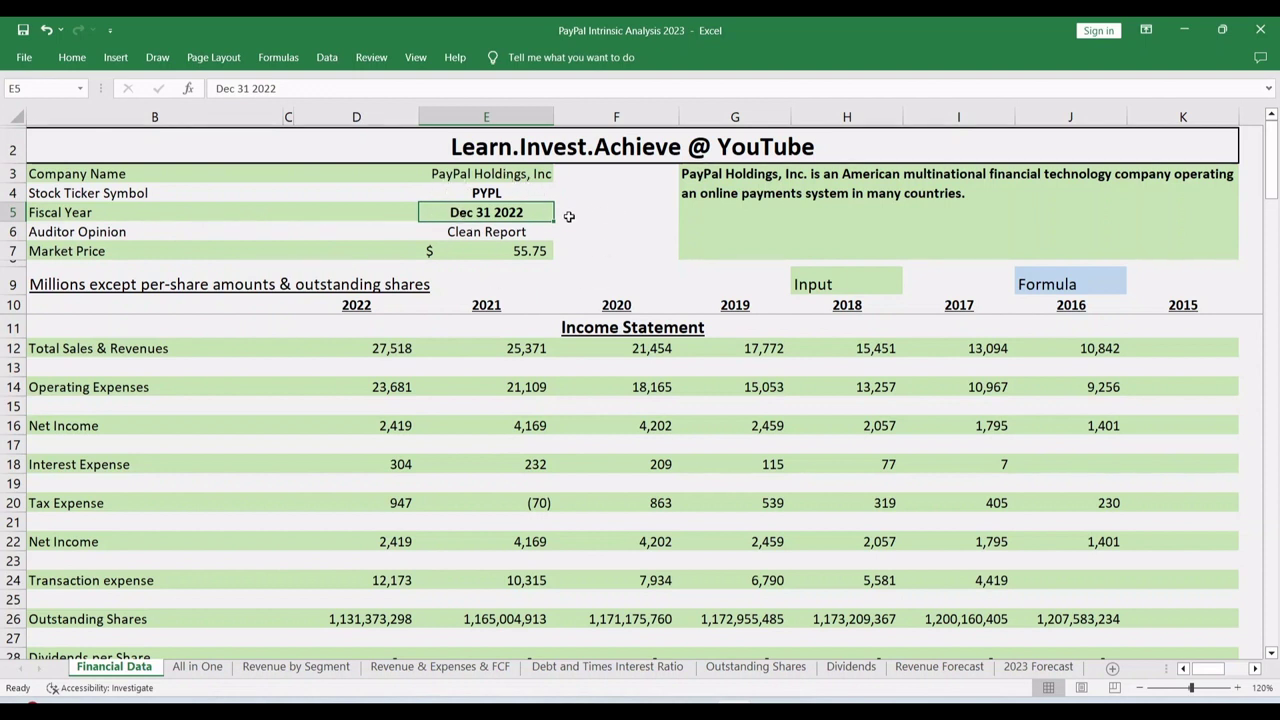
Make the Auditor Opinion value bold
key("Down")
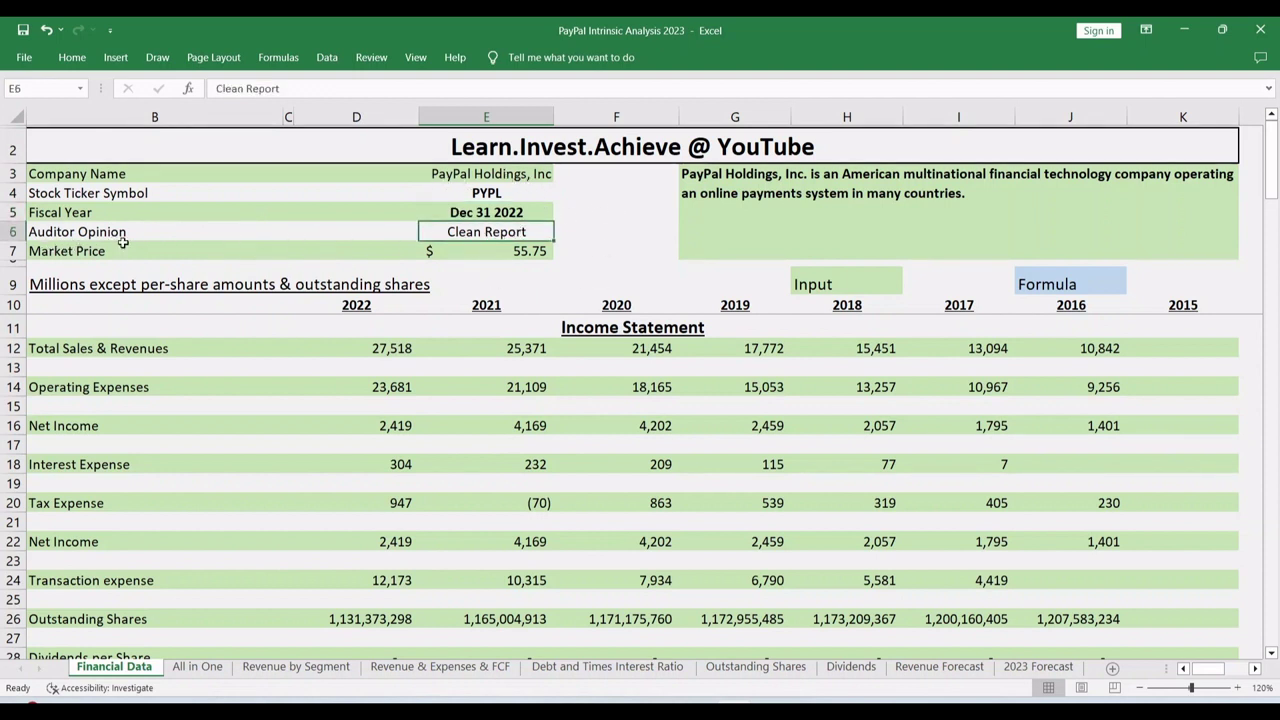
key("ctrl+b")
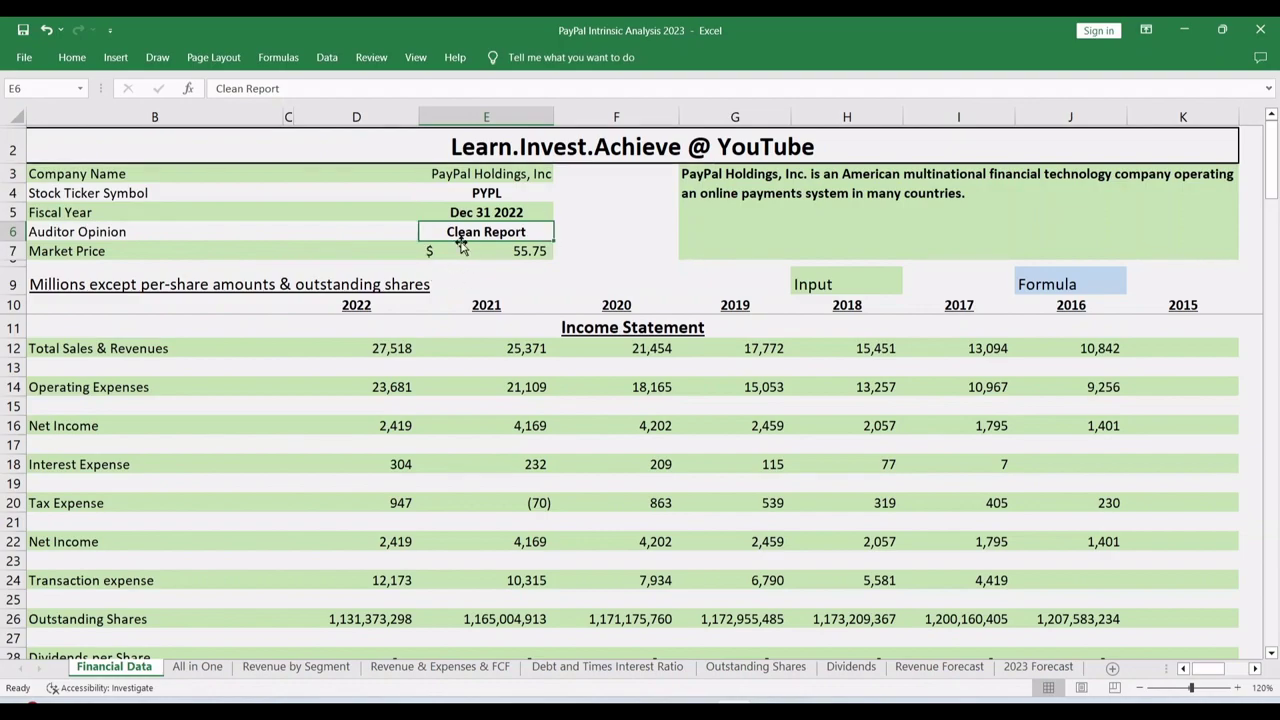
Switch to the browser and look at PayPal's EDGAR filings page, including the annual and quarterly reports, before returning to the Excel workbook
key("alt+Tab")
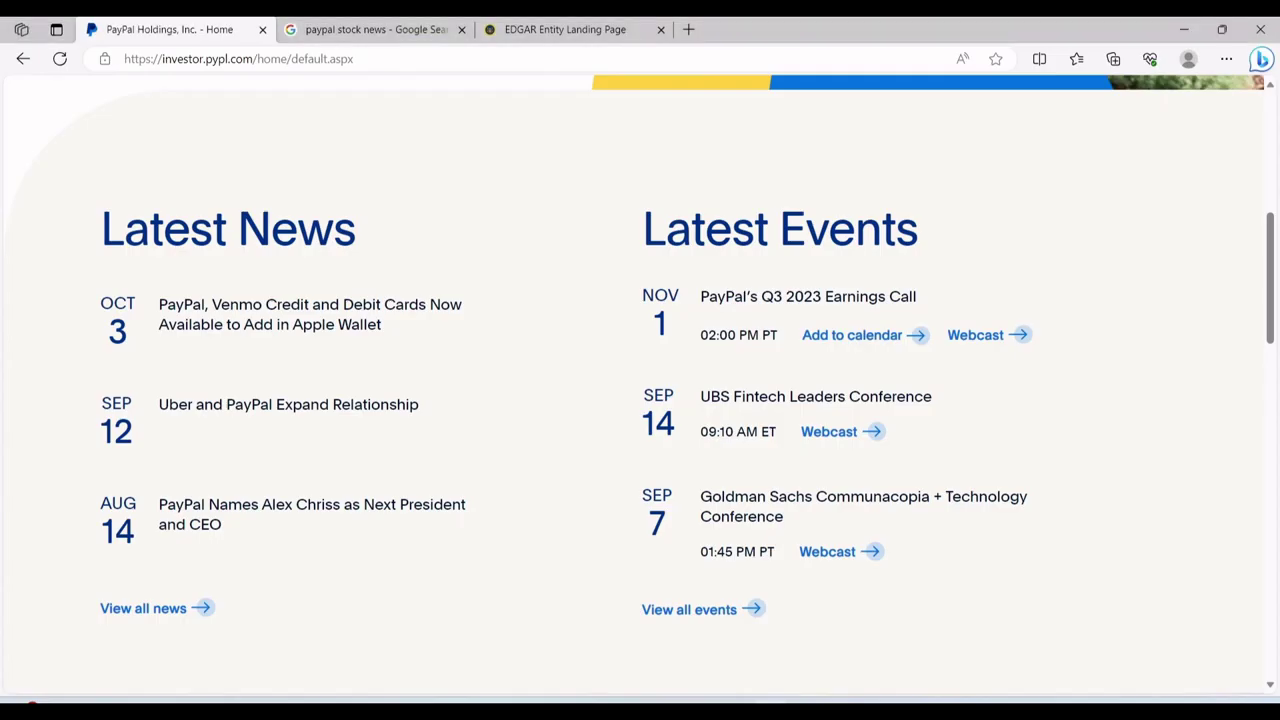
left_click(537, 24)
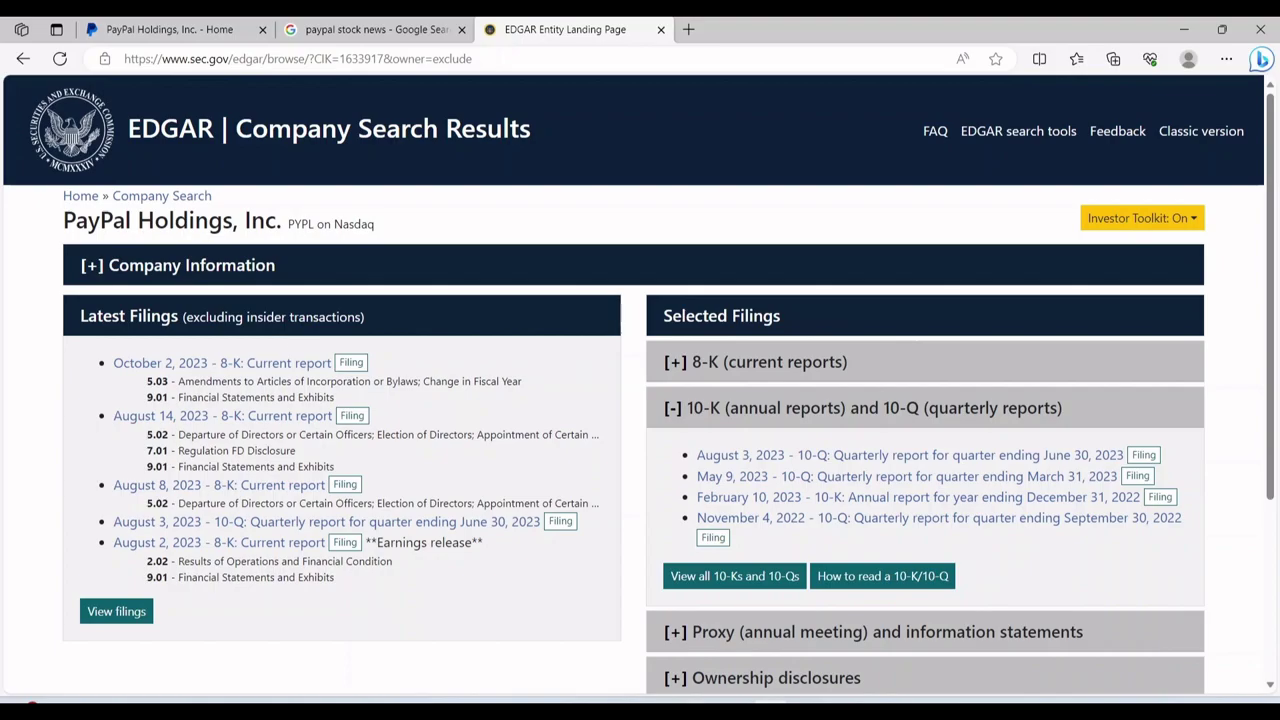
left_click(740, 630)
On the All in One sheet, pull the Transaction revenues slice slightly out of the Business Segments pie chart
left_click(197, 666)
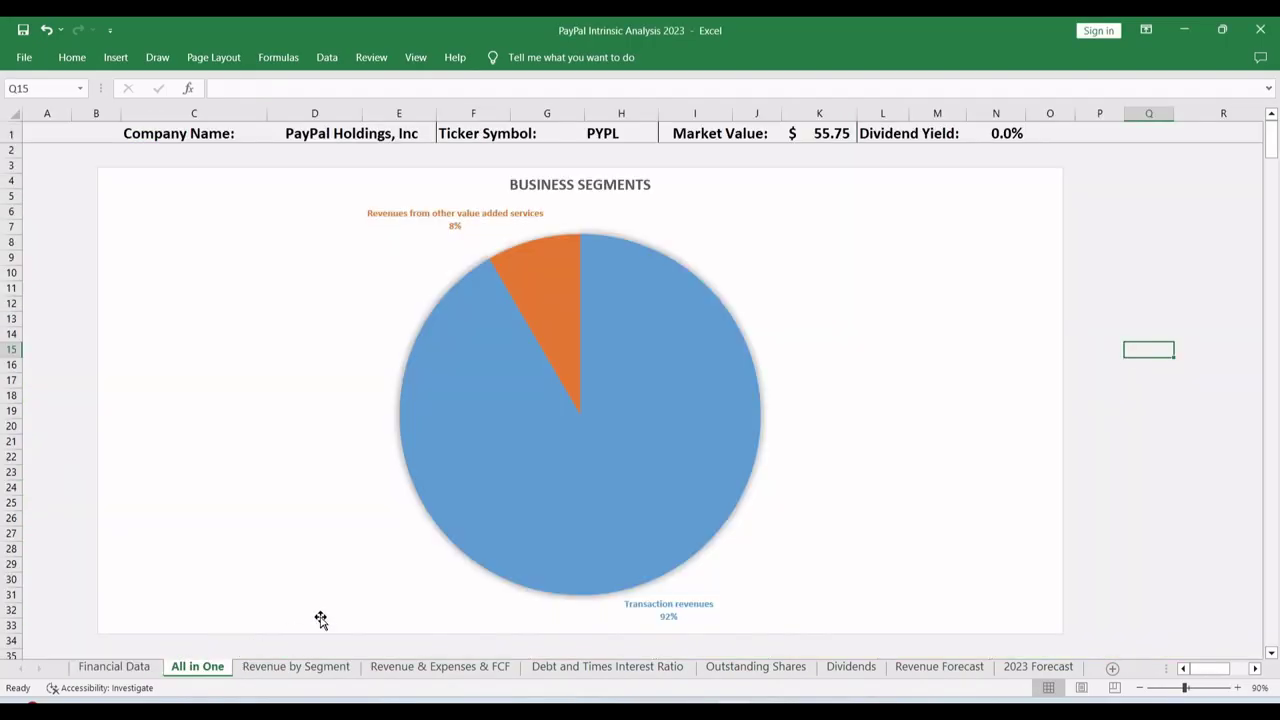
left_click(660, 492)
left_click_drag(669, 463, 685, 515)
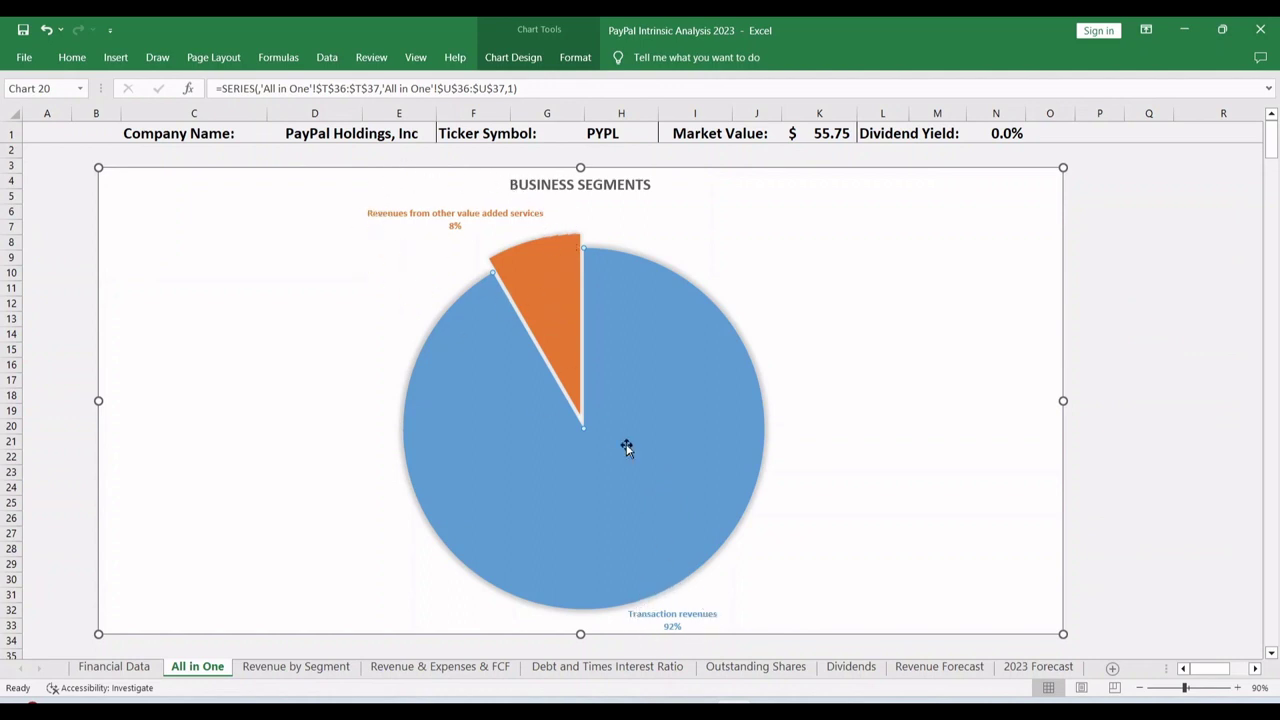
left_click(1147, 381)
Separate the U.S. and United Kingdom slices from the rest of the Revenue Geographically pie chart
scroll(1116, 404, "down", 11)
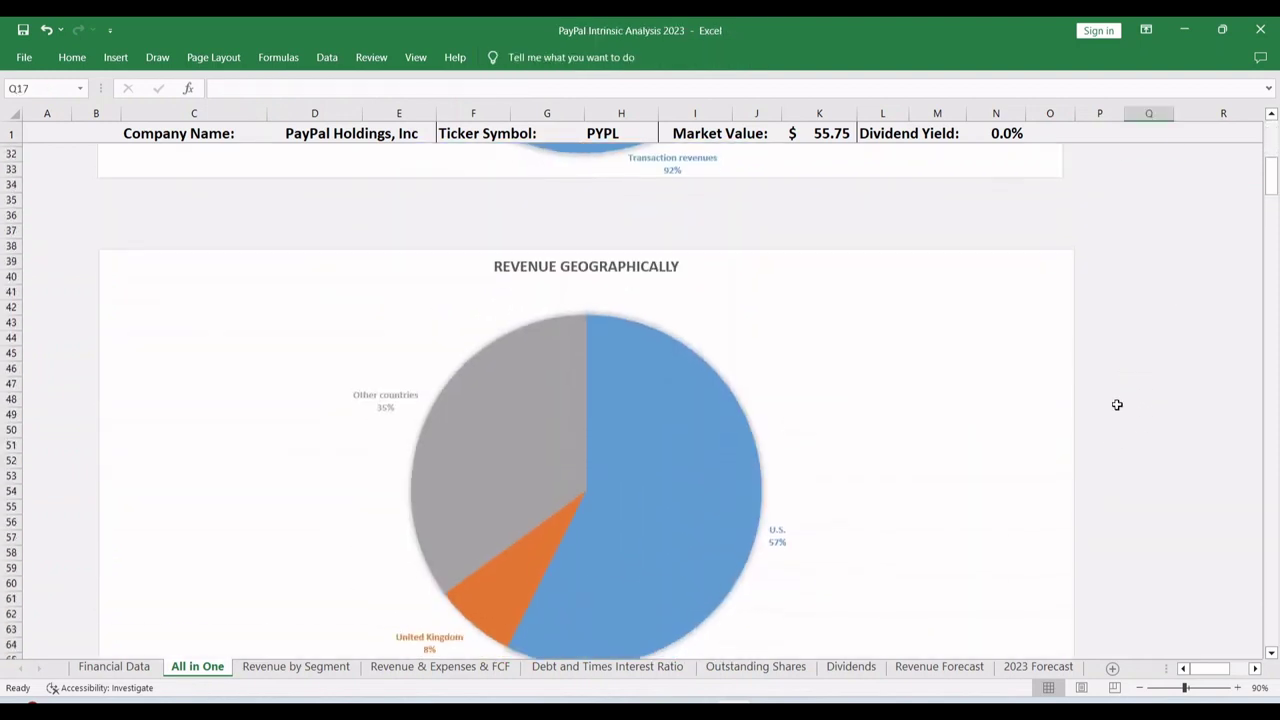
scroll(1117, 427, "down", 1)
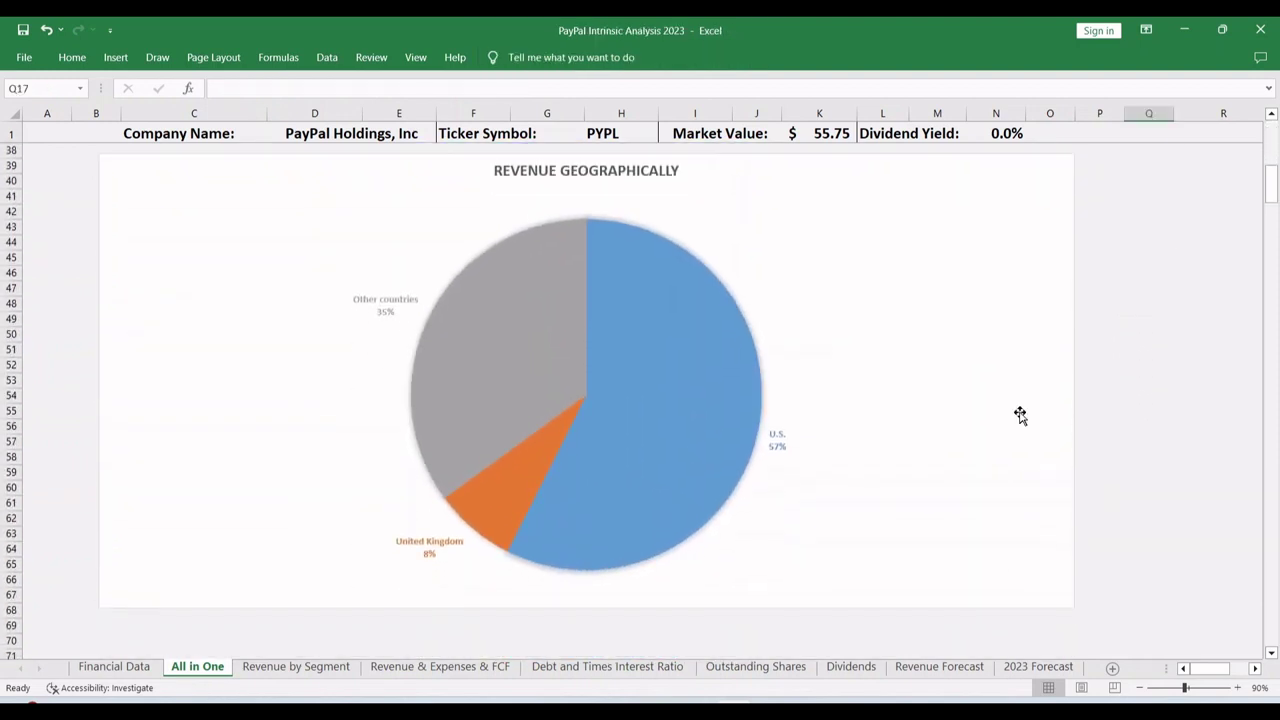
left_click(717, 403)
left_click_drag(717, 406, 790, 430)
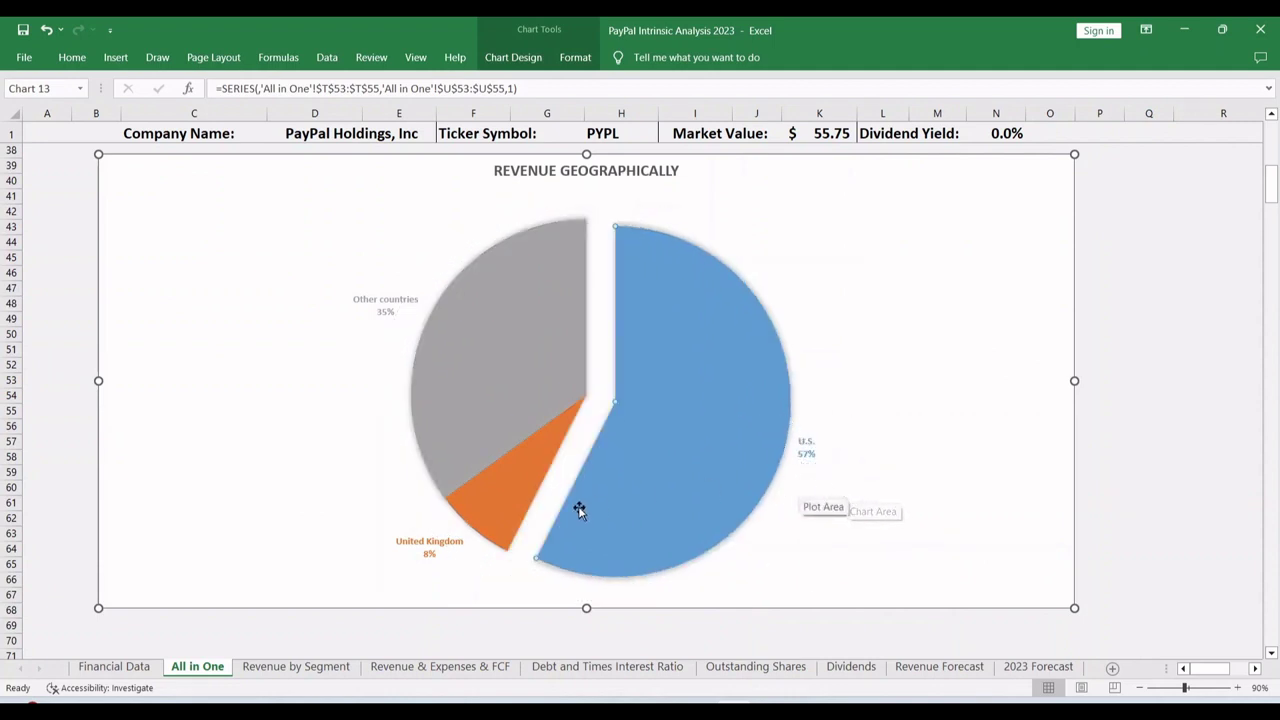
left_click(514, 491)
left_click_drag(514, 491, 464, 533)
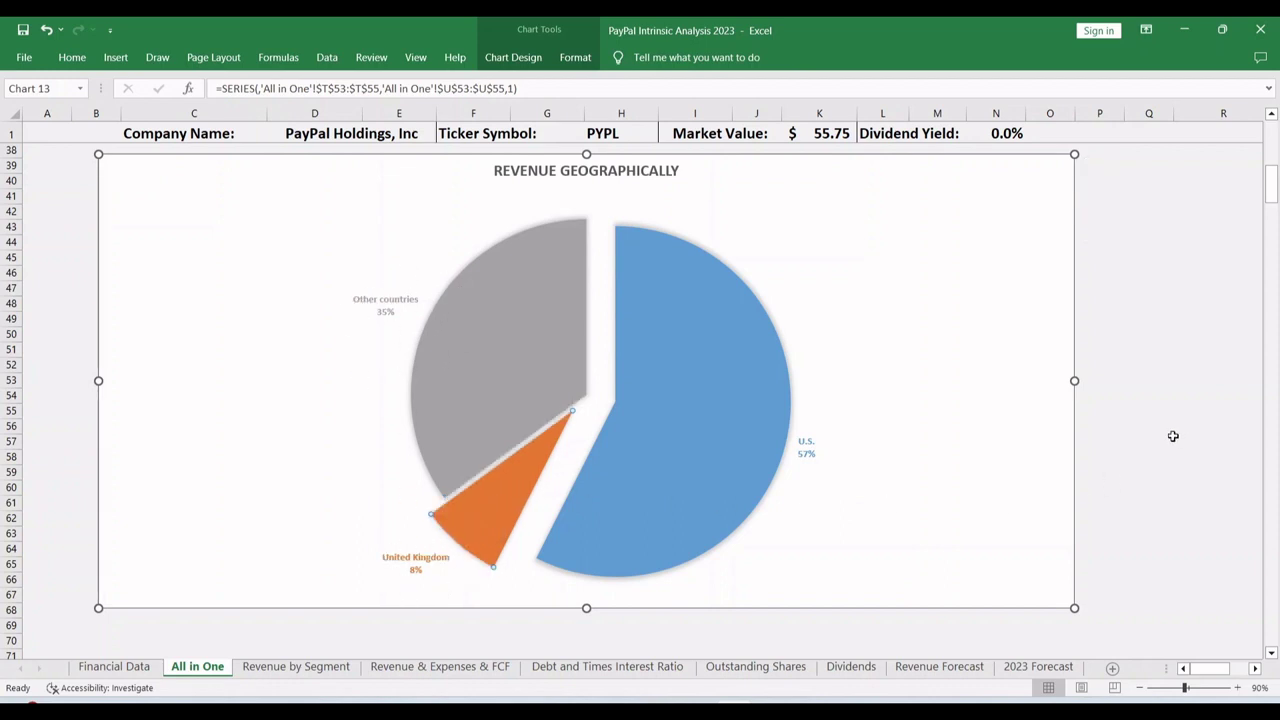
Review the Active Accounts and Number of Payment Transactions charts on the All in One sheet
scroll(1173, 435, "down", 11)
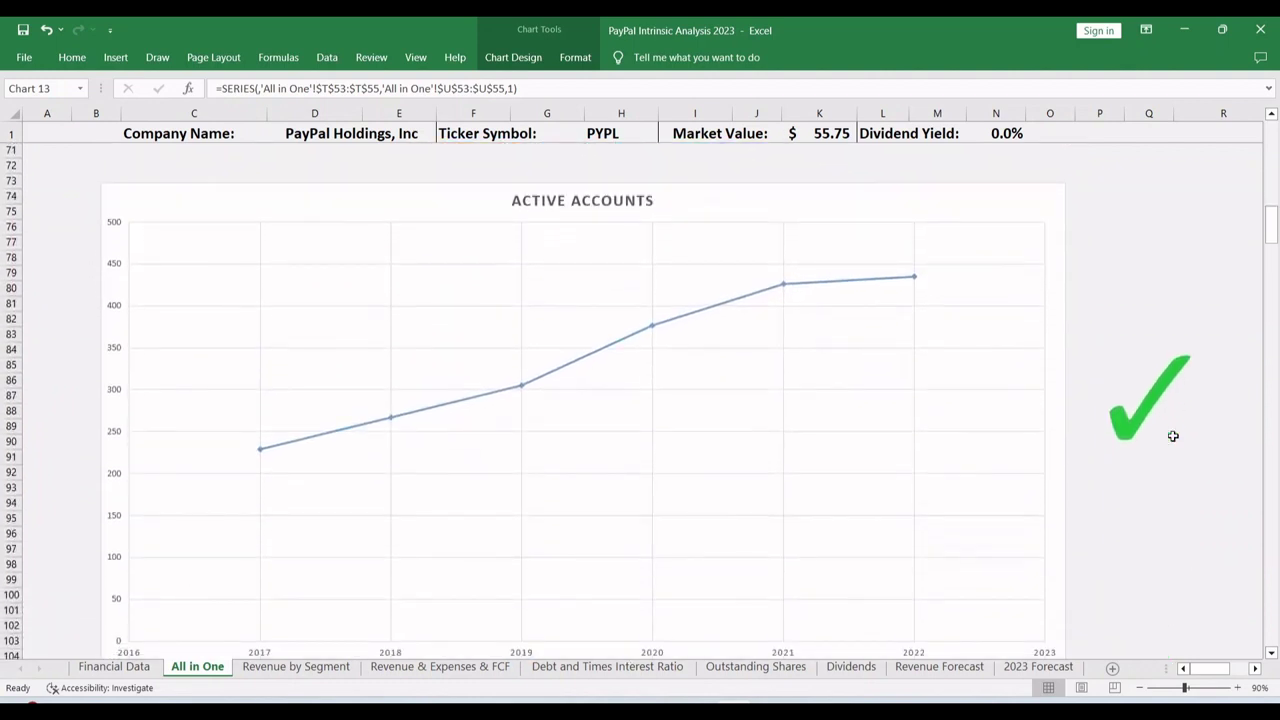
scroll(1173, 435, "down", 1)
scroll(1173, 435, "up", 1)
scroll(1109, 501, "down", 12)
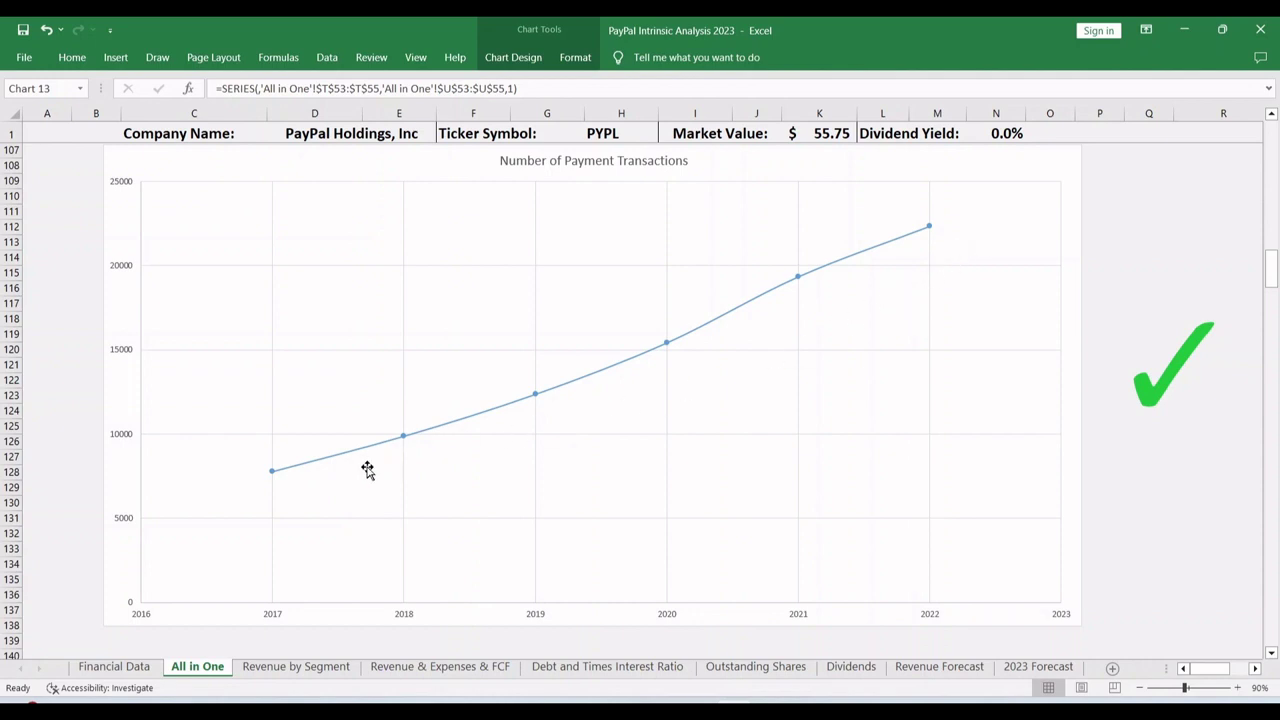
left_click(1136, 468)
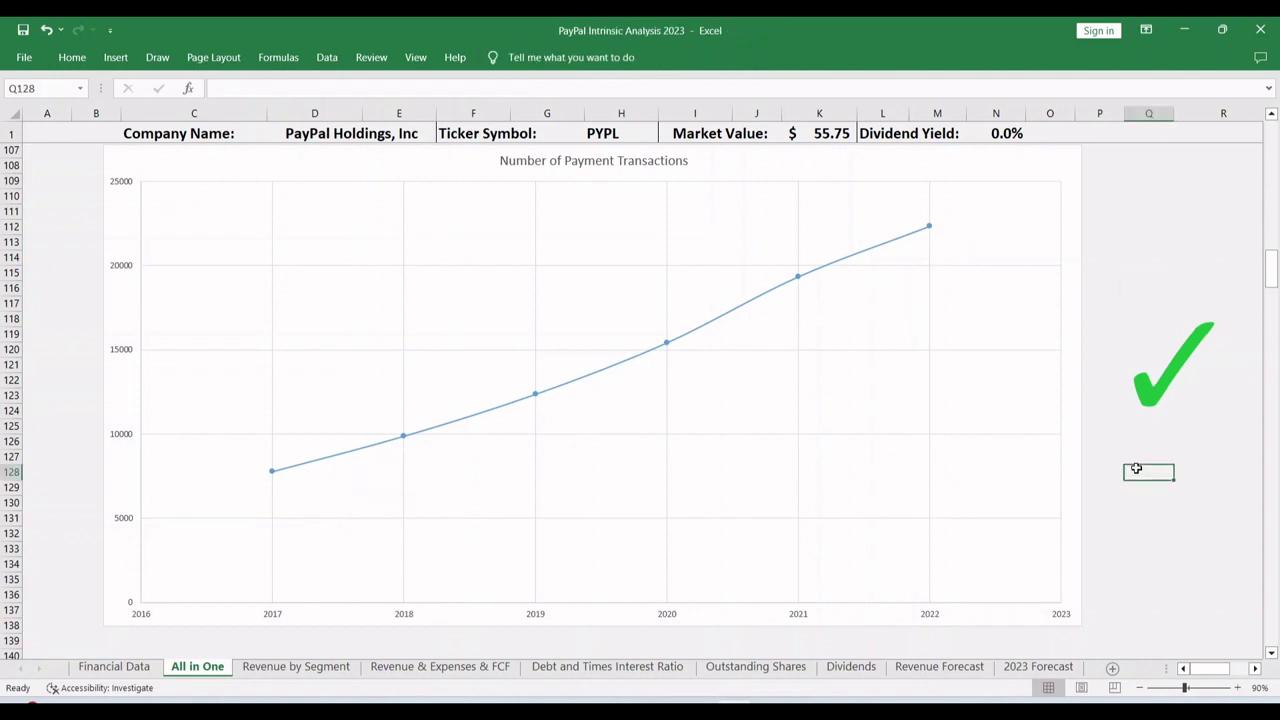
In the Revenue & Expenses chart, highlight the Total Sales & Revenues, Operating Expenses and Net Income lines one after another
scroll(1136, 468, "down", 11)
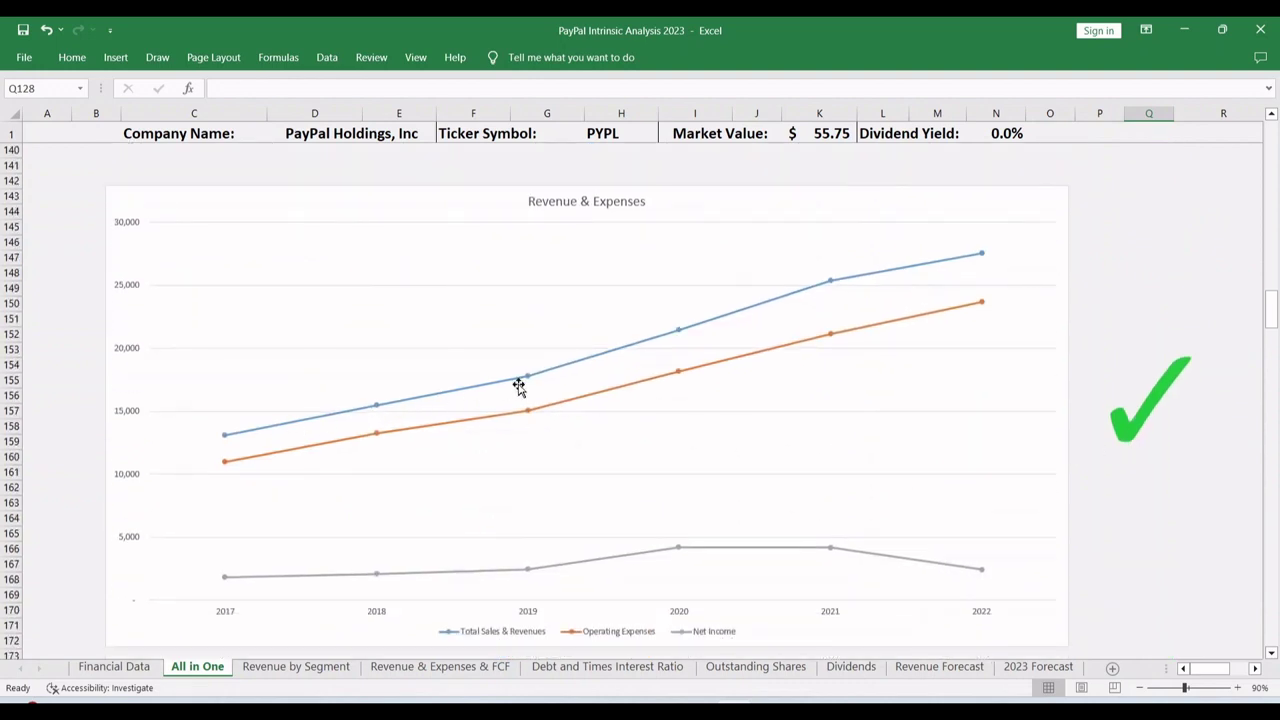
left_click(615, 350)
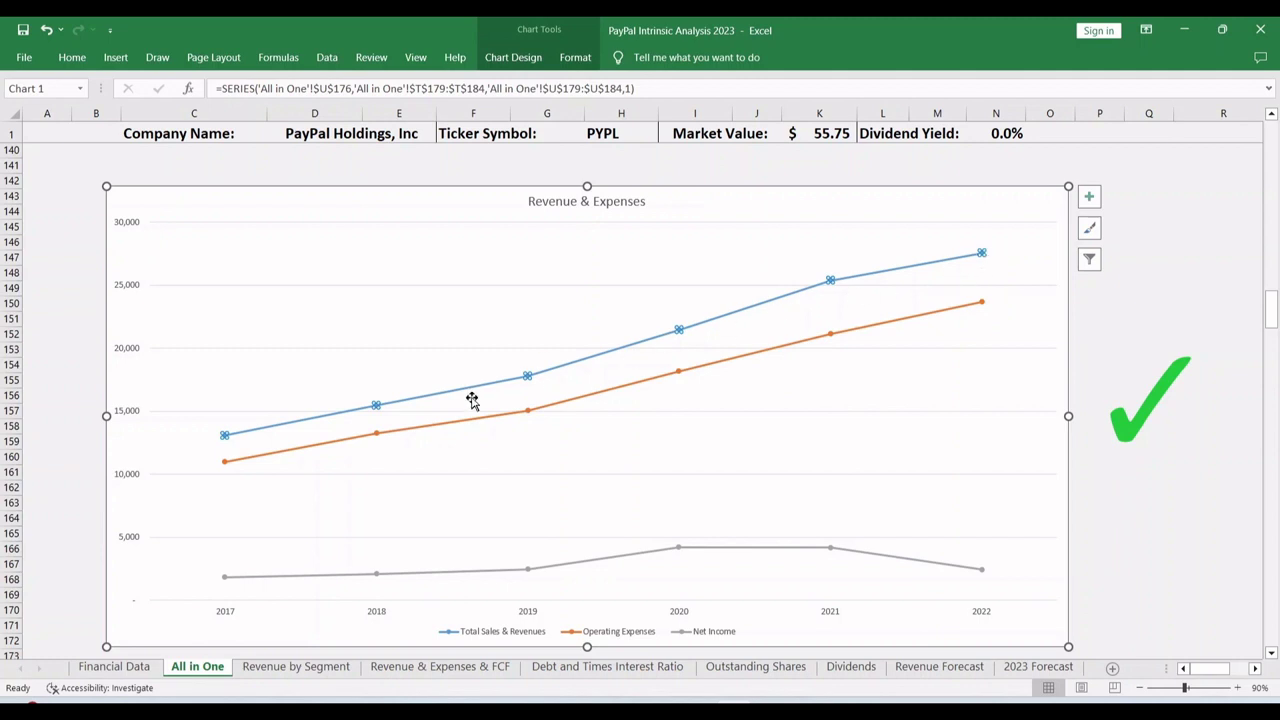
left_click(908, 323)
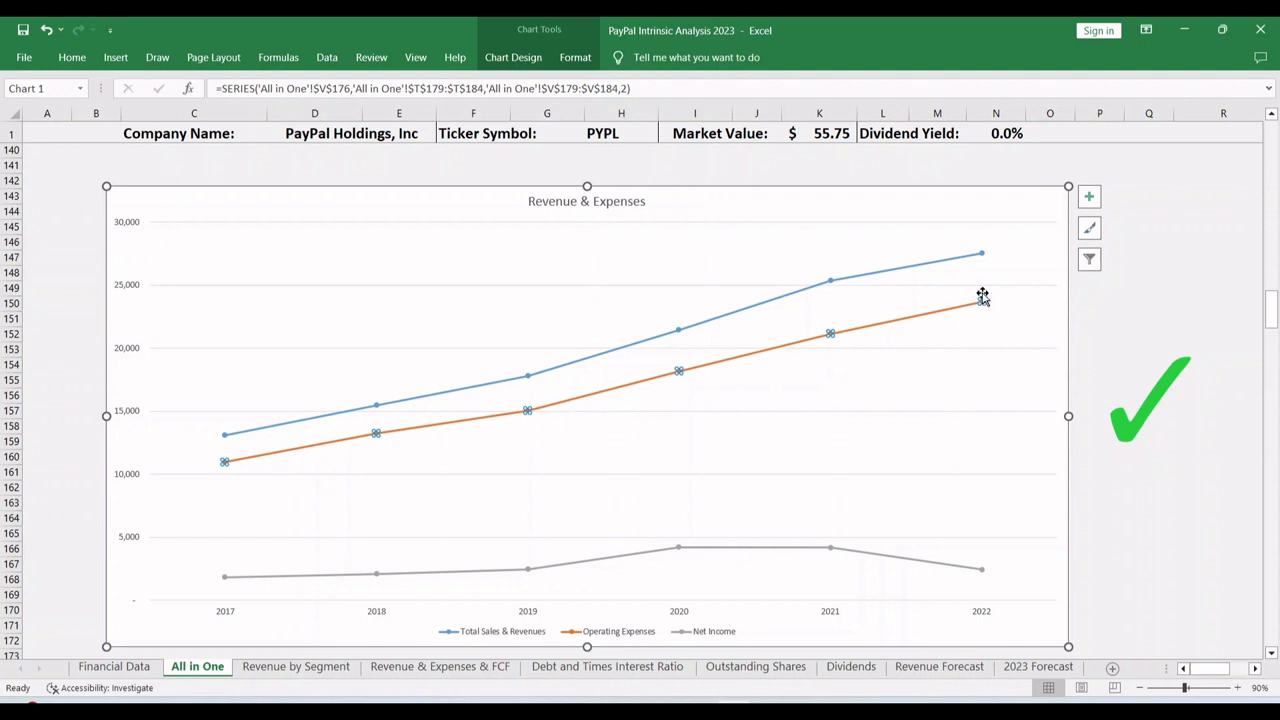
left_click(744, 548)
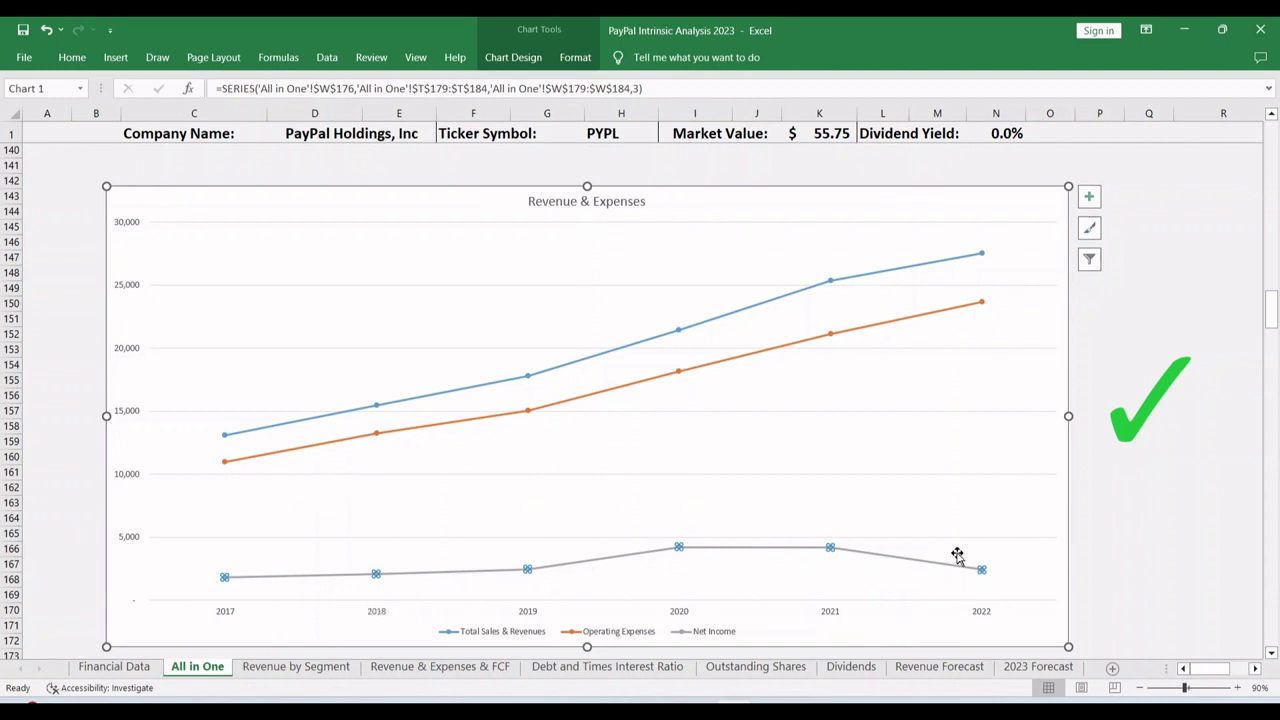
left_click(1131, 533)
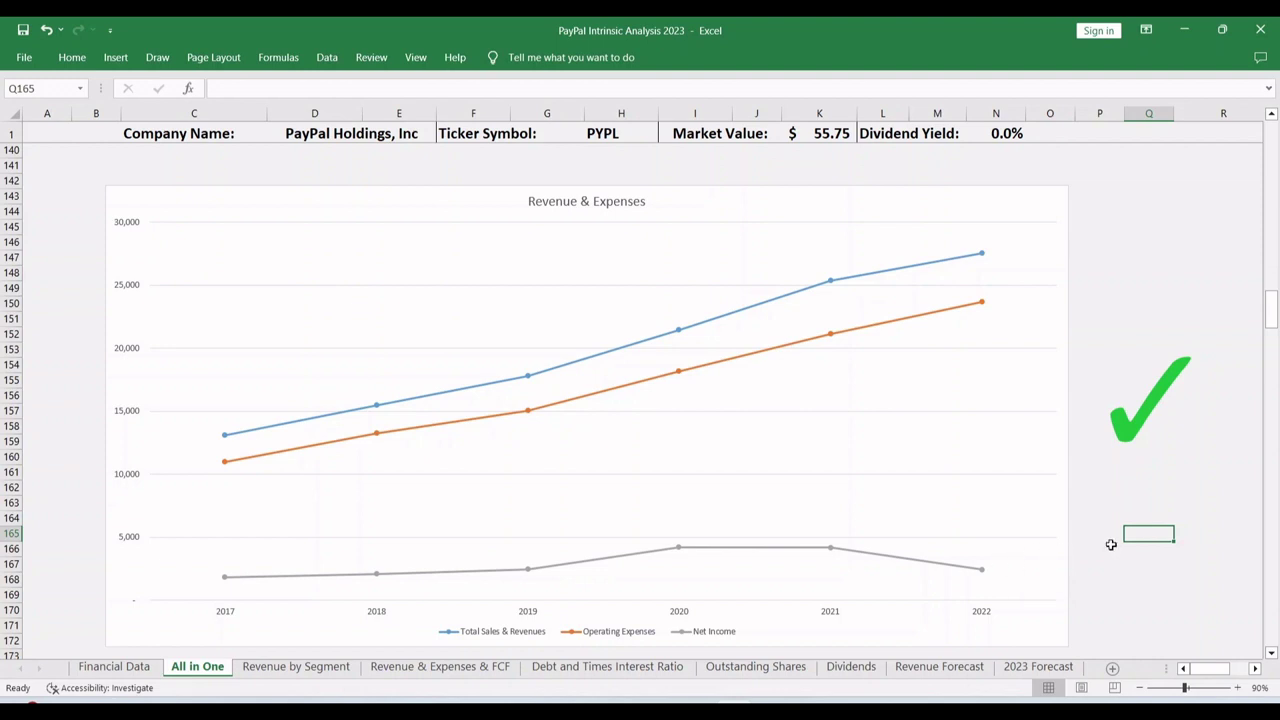
Review the gross margin chart and the Total FCF chart
scroll(1103, 532, "down", 12)
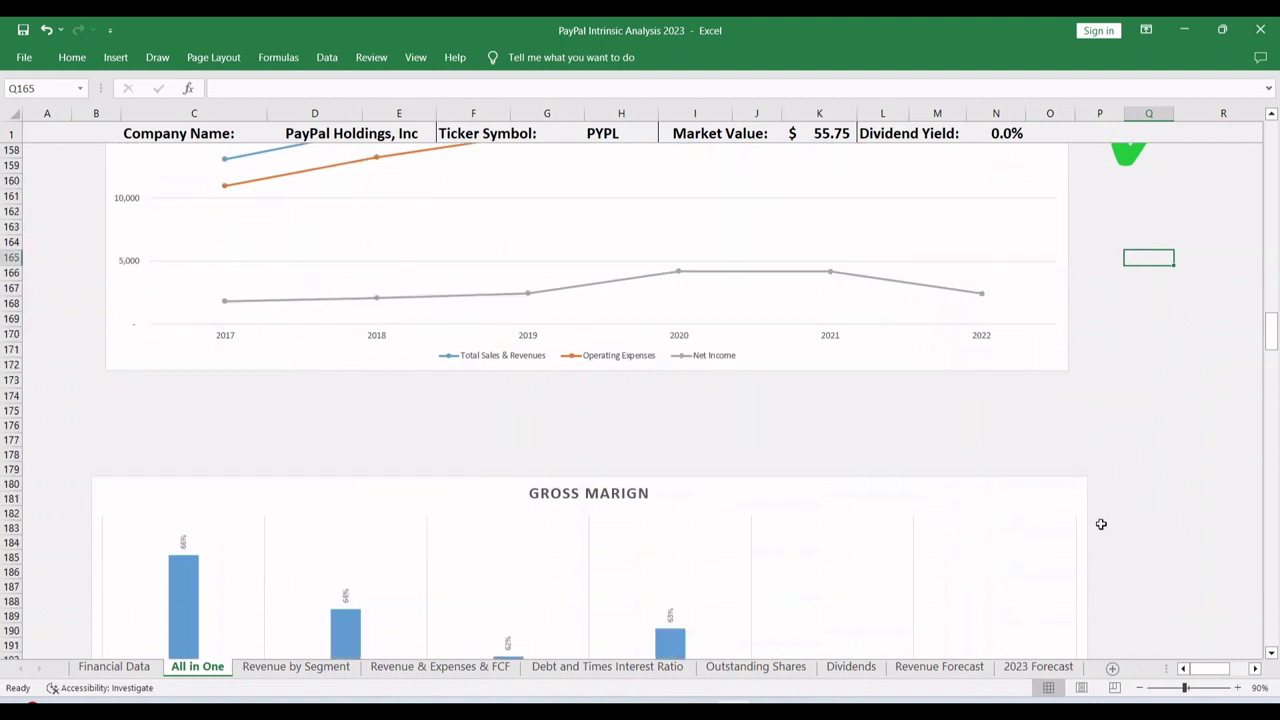
scroll(1100, 522, "down", 1)
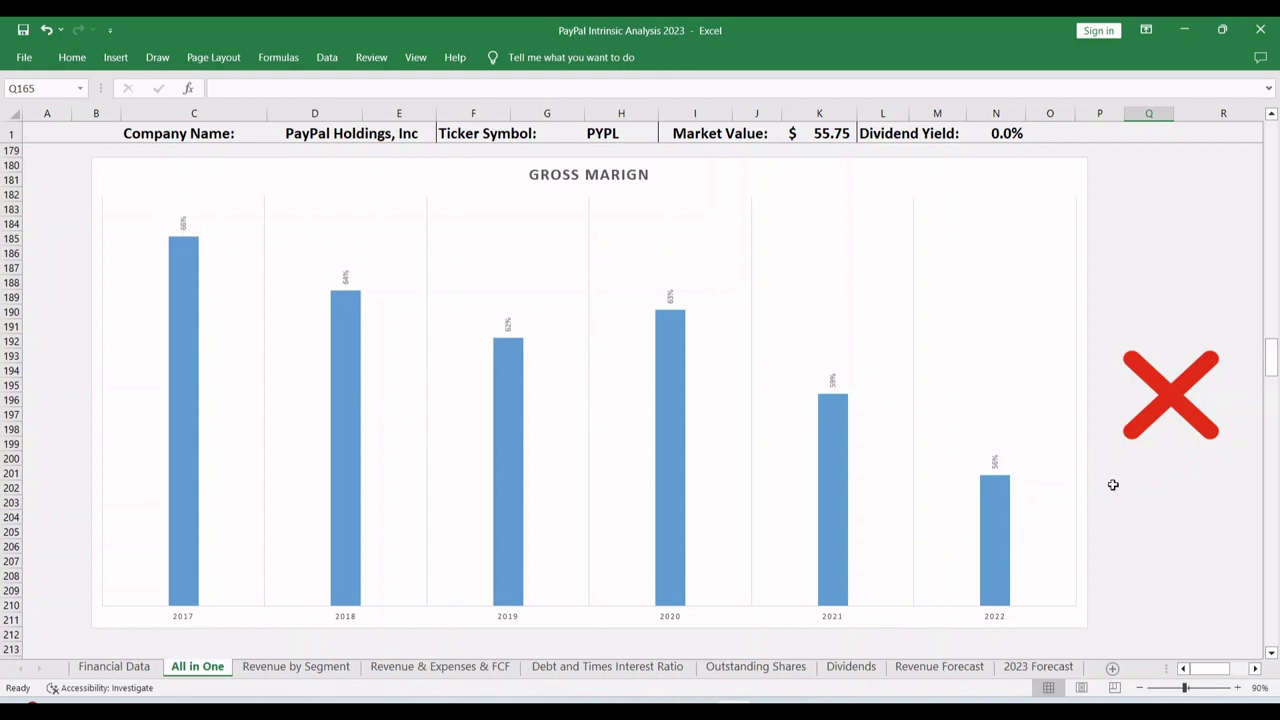
scroll(1112, 486, "down", 9)
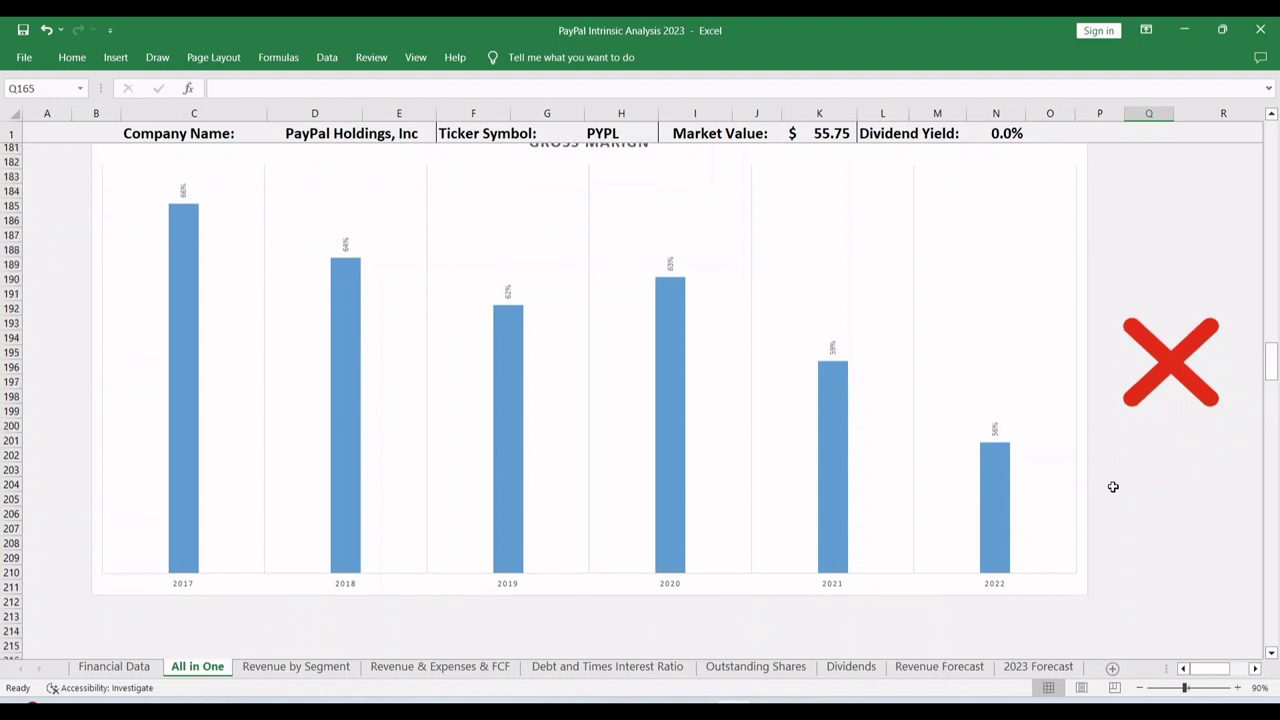
scroll(1113, 486, "down", 4)
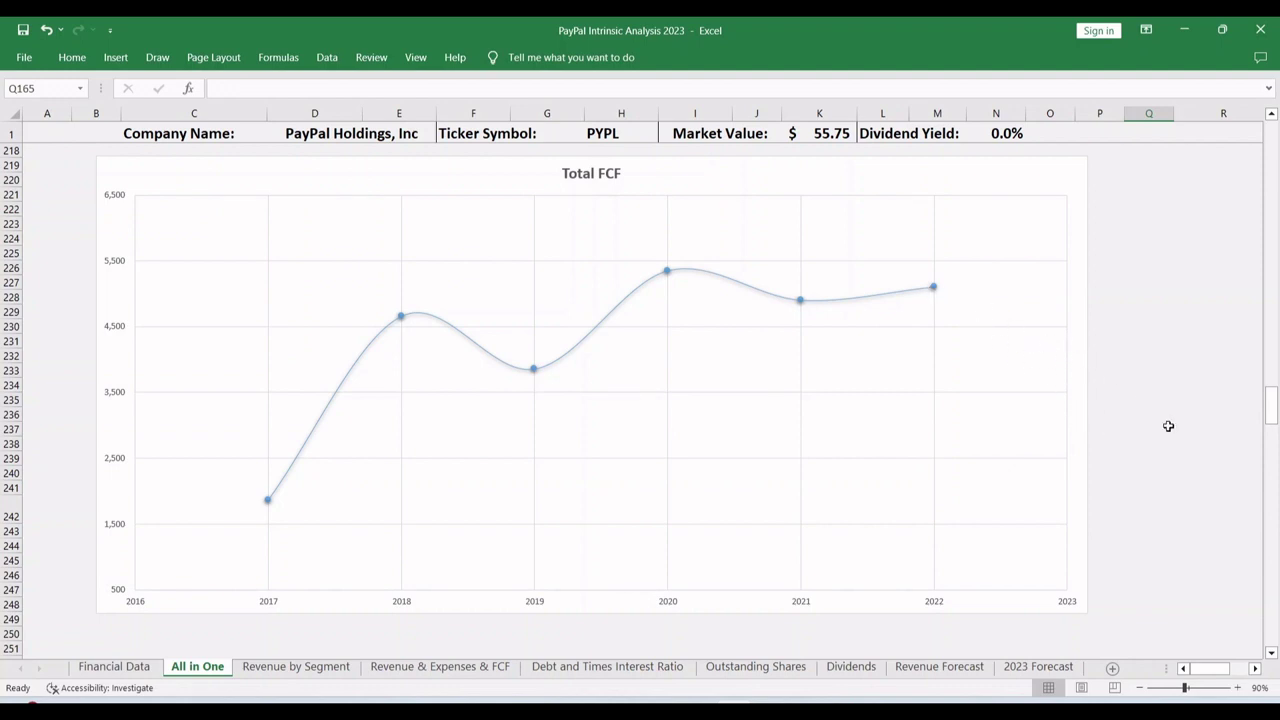
Examine the Debt to Assets Ratio and Times Interest Earned Ratio charts
scroll(1168, 426, "down", 12)
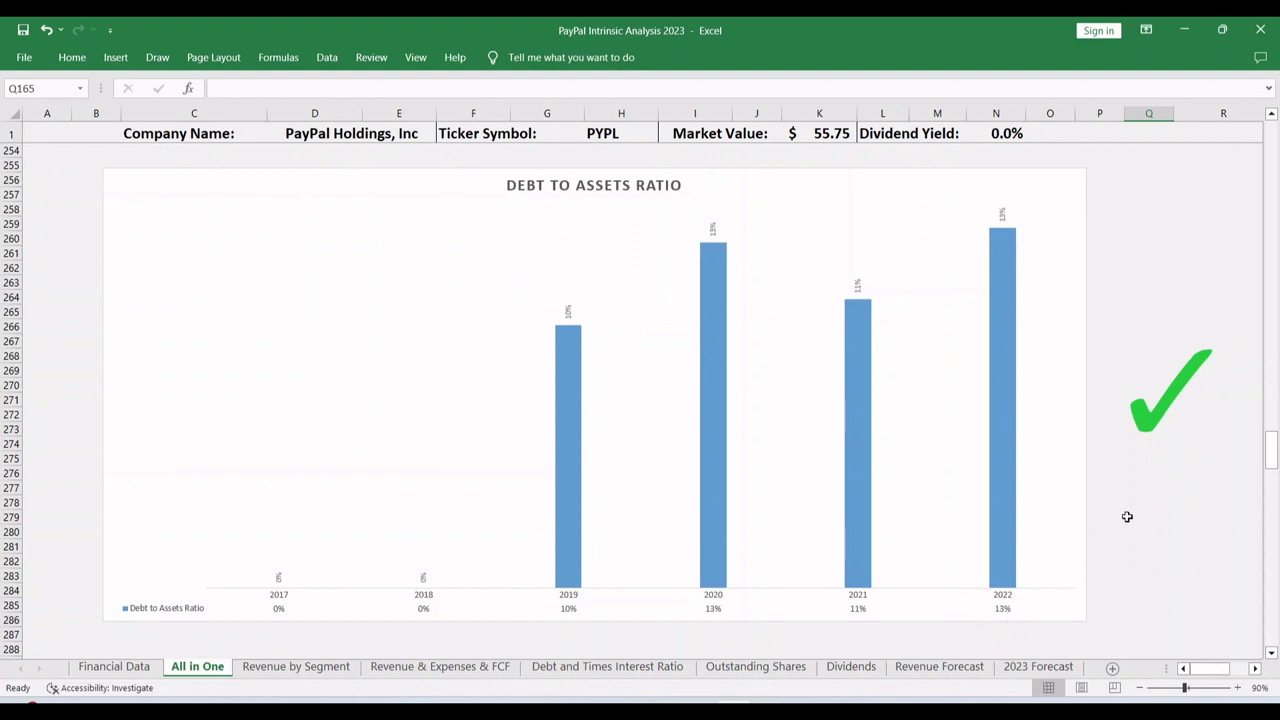
scroll(1126, 517, "down", 5)
scroll(1128, 522, "down", 7)
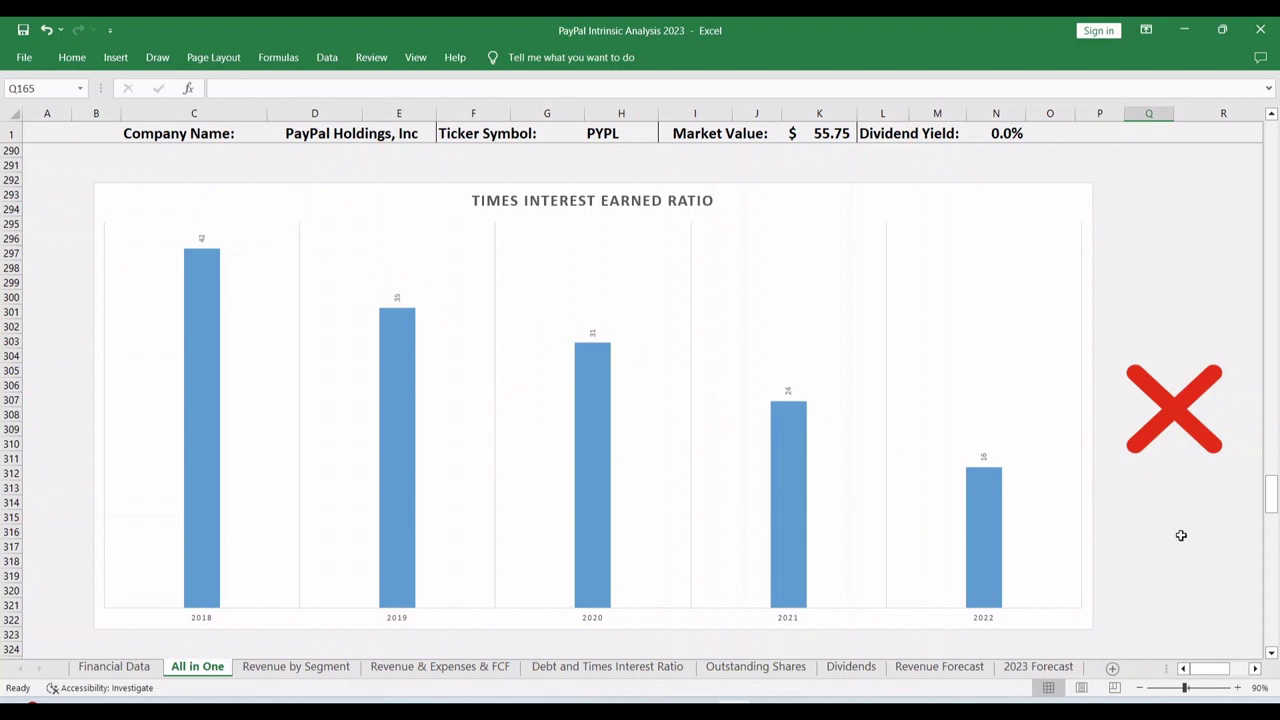
Examine the Outstanding Shares chart and the Annual Dividends chart
scroll(1170, 534, "down", 11)
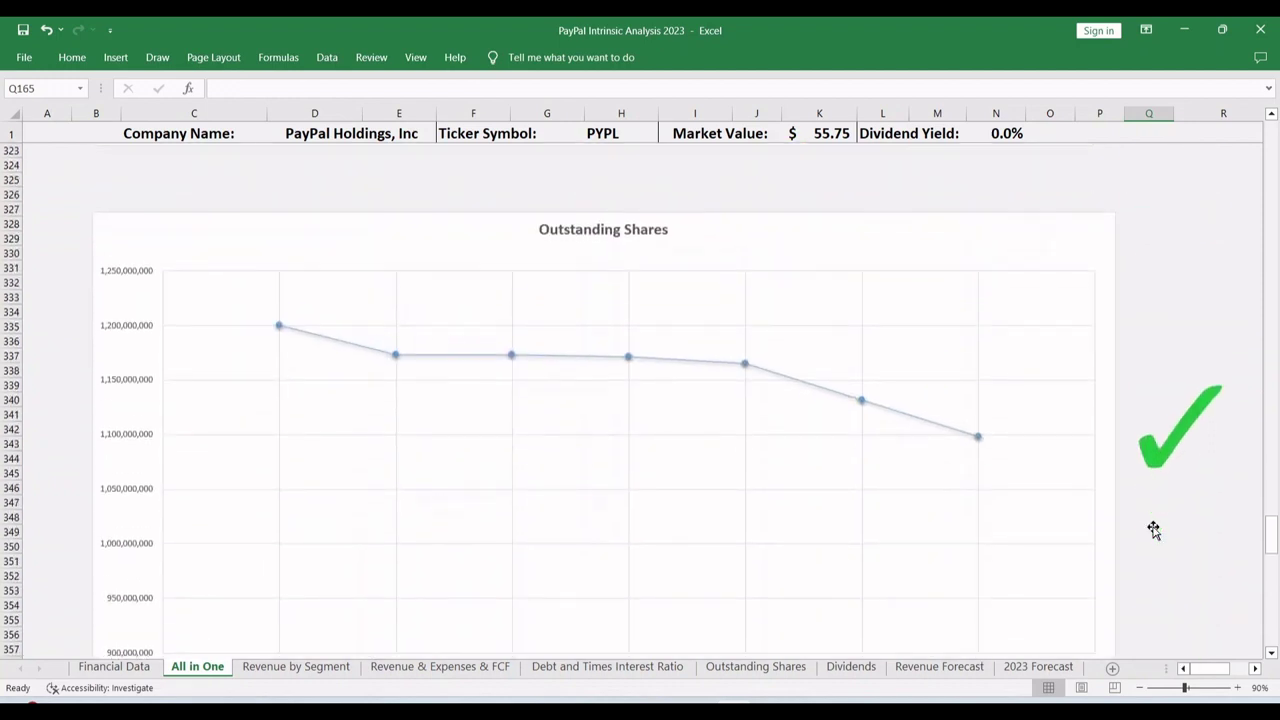
scroll(1153, 530, "down", 1)
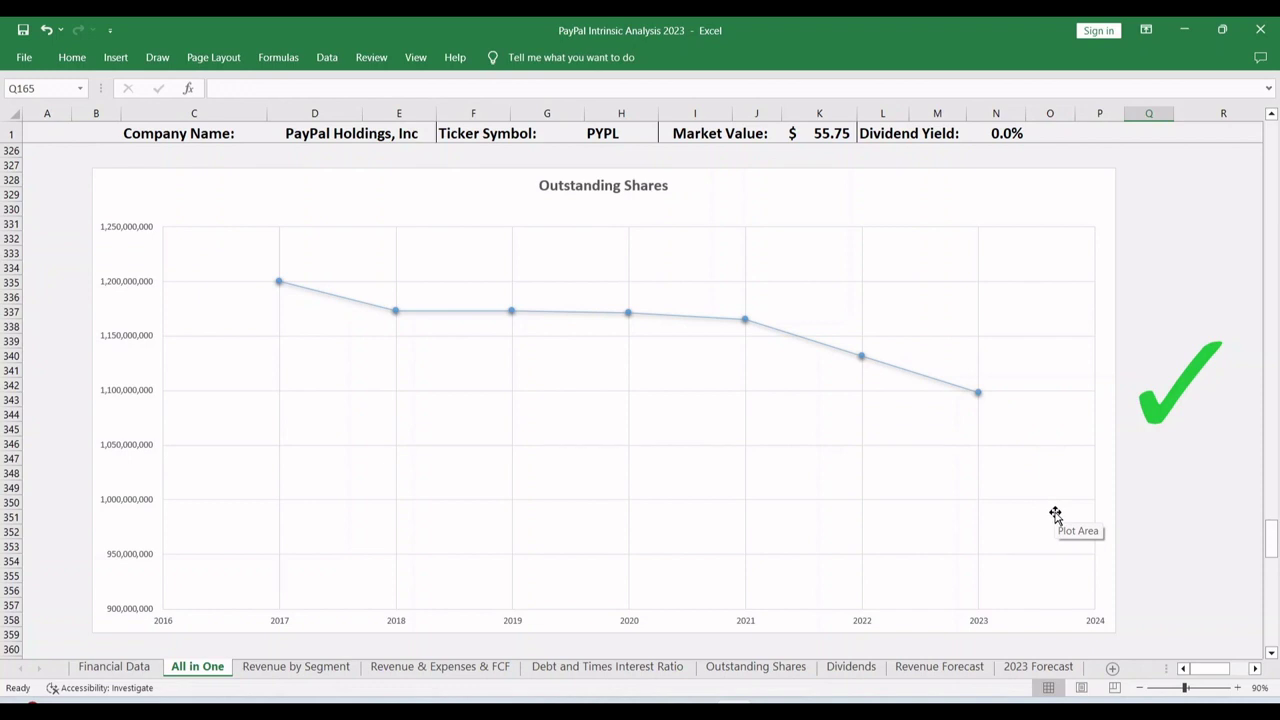
scroll(1052, 515, "down", 12)
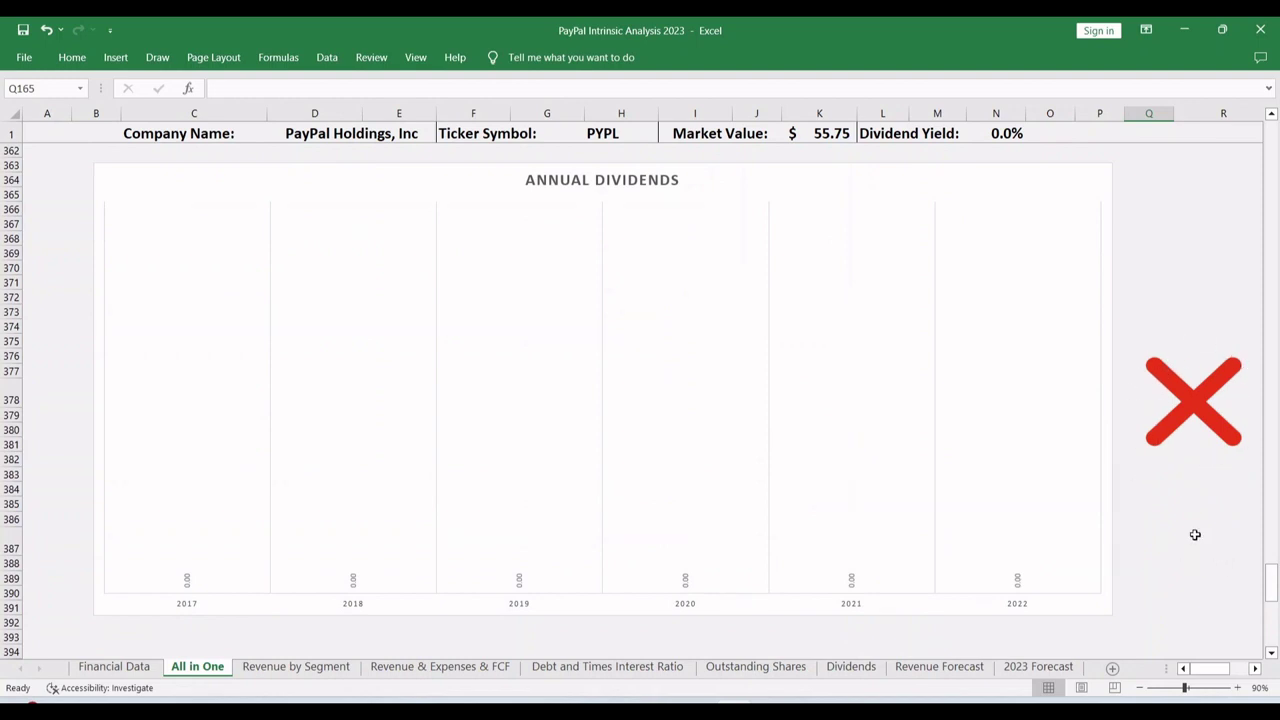
In the 2023 Forecast section, inspect the annual revenue forecast cell and the valuation verdict with its percentage
scroll(1195, 535, "down", 11)
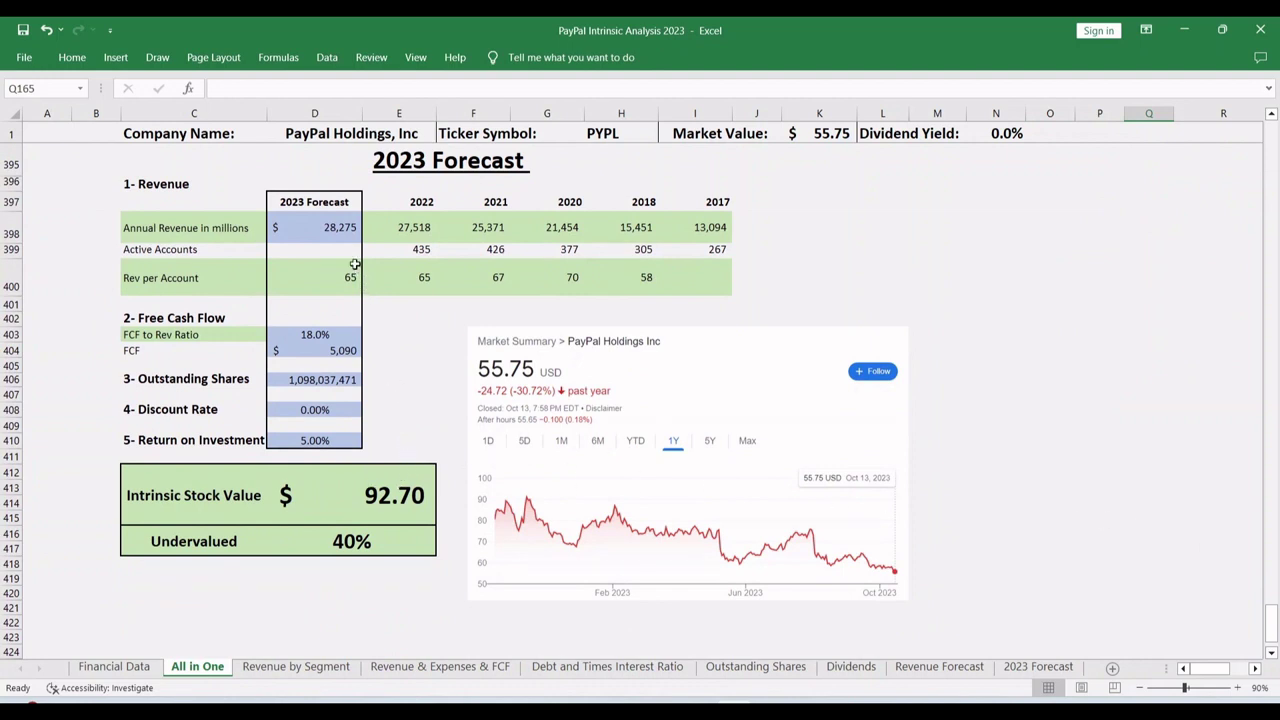
left_click(325, 236)
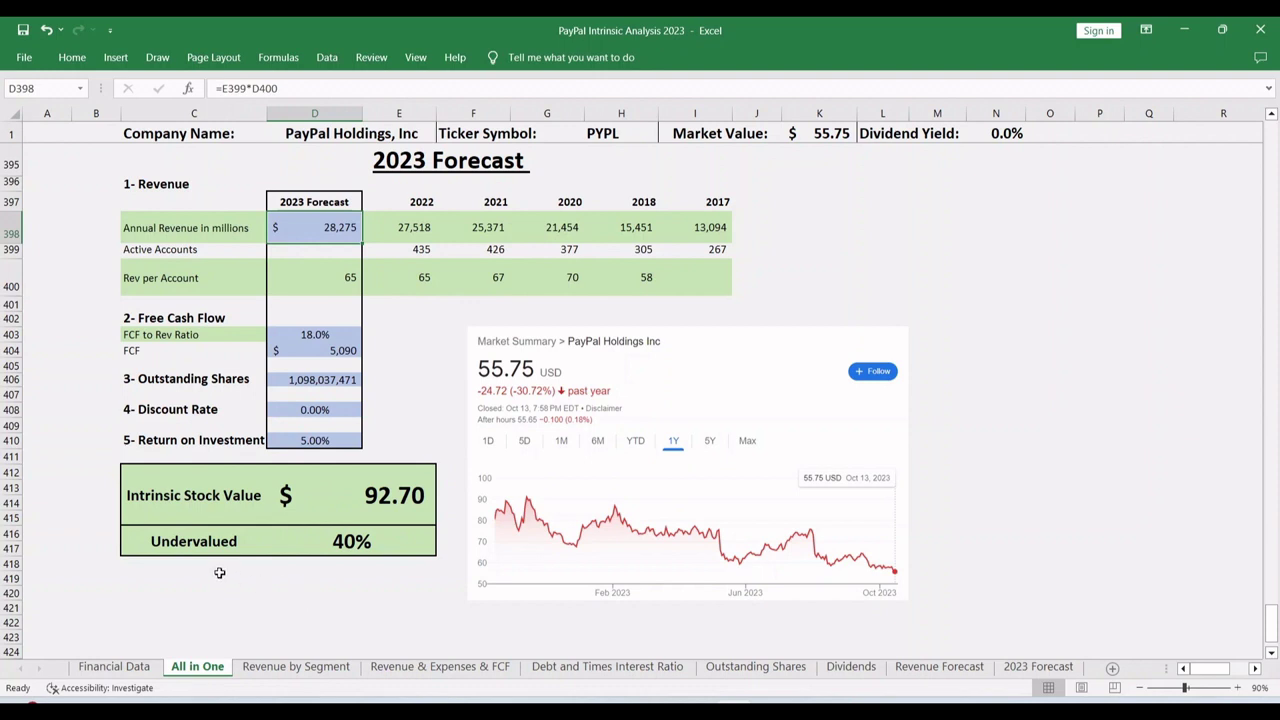
left_click(160, 541)
left_click(293, 537, "shift")
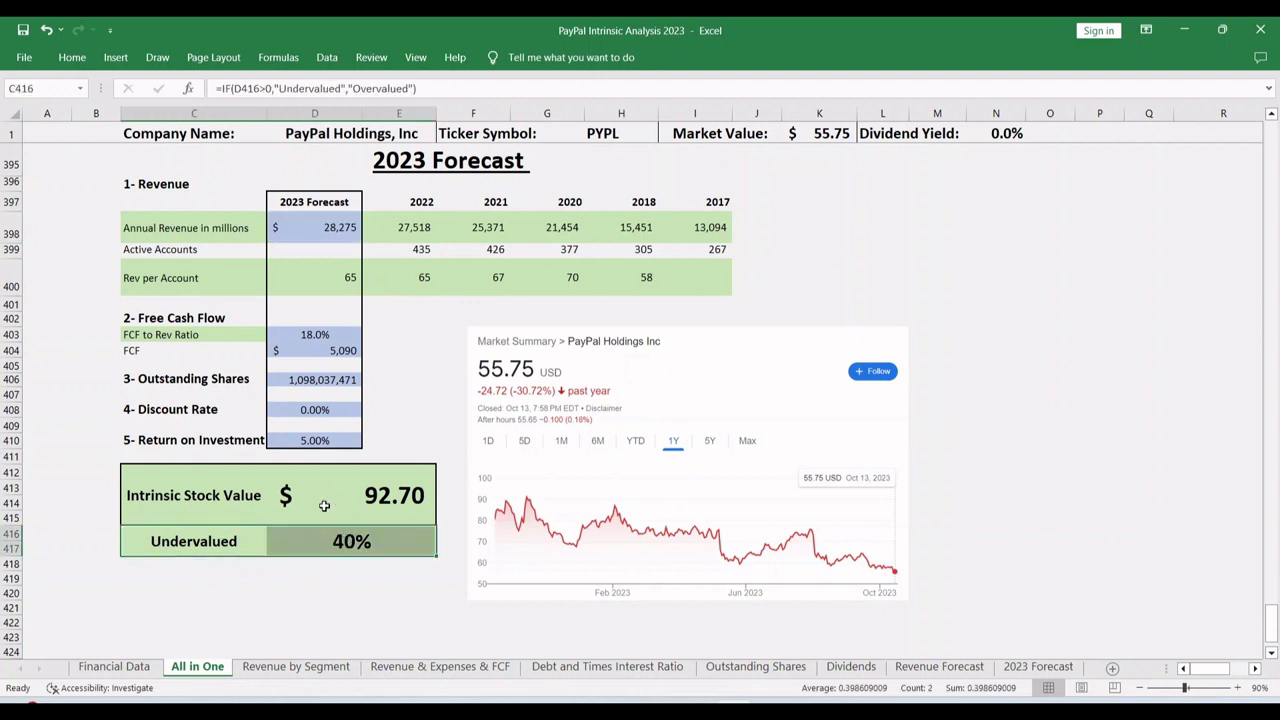
left_click(322, 594)
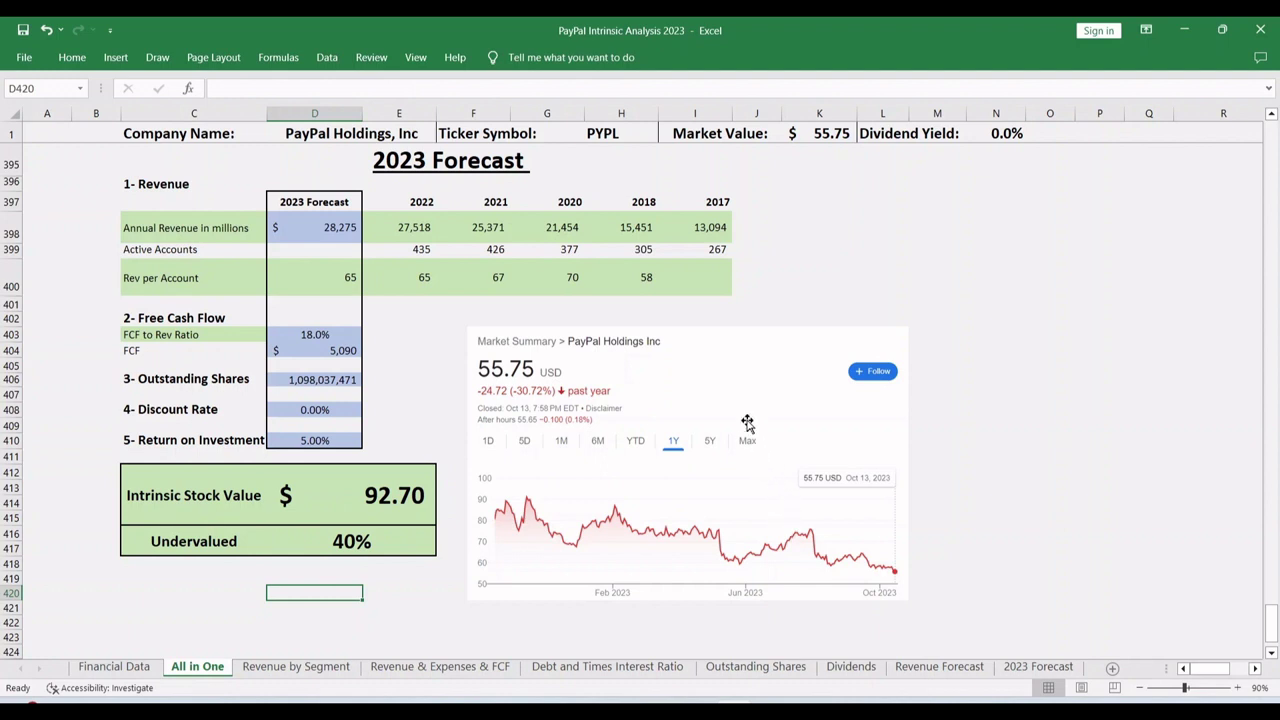
Move the stock price picture off the Q2 comparison table and inspect the operating cash flow for 2023 Q2 and 2022 Q2
left_click_drag(664, 364, 1012, 338)
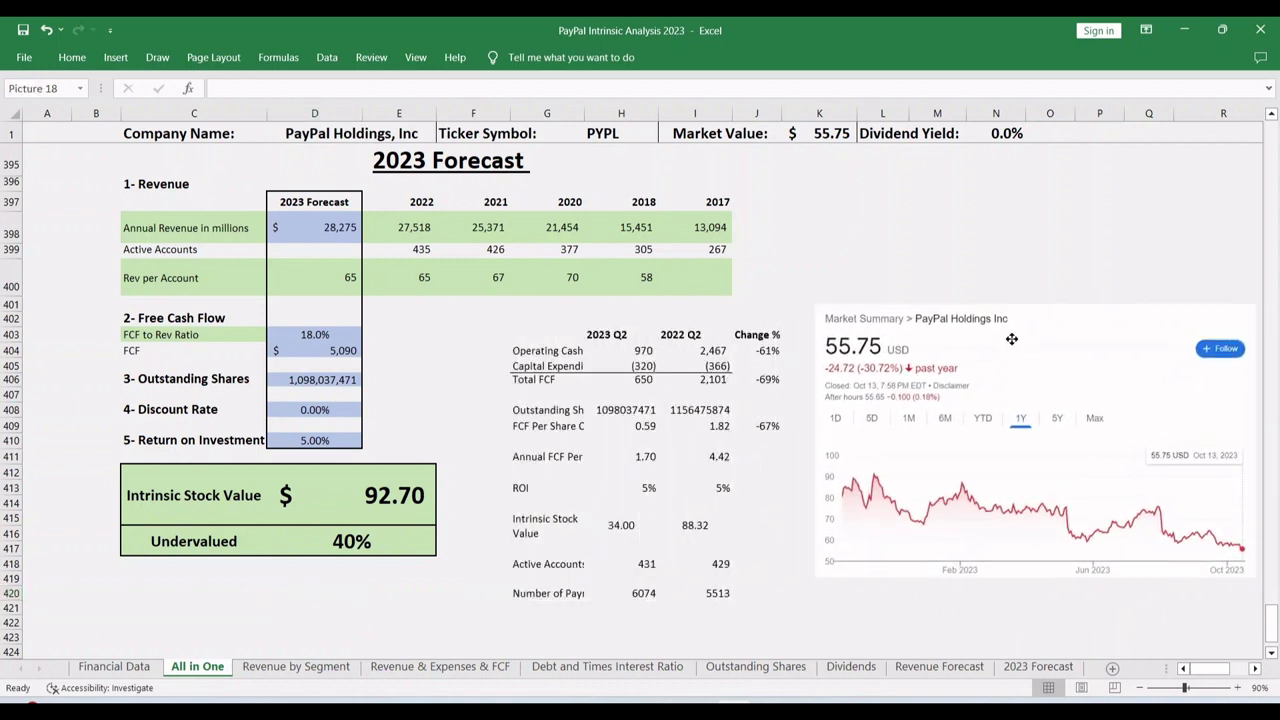
left_click(615, 333)
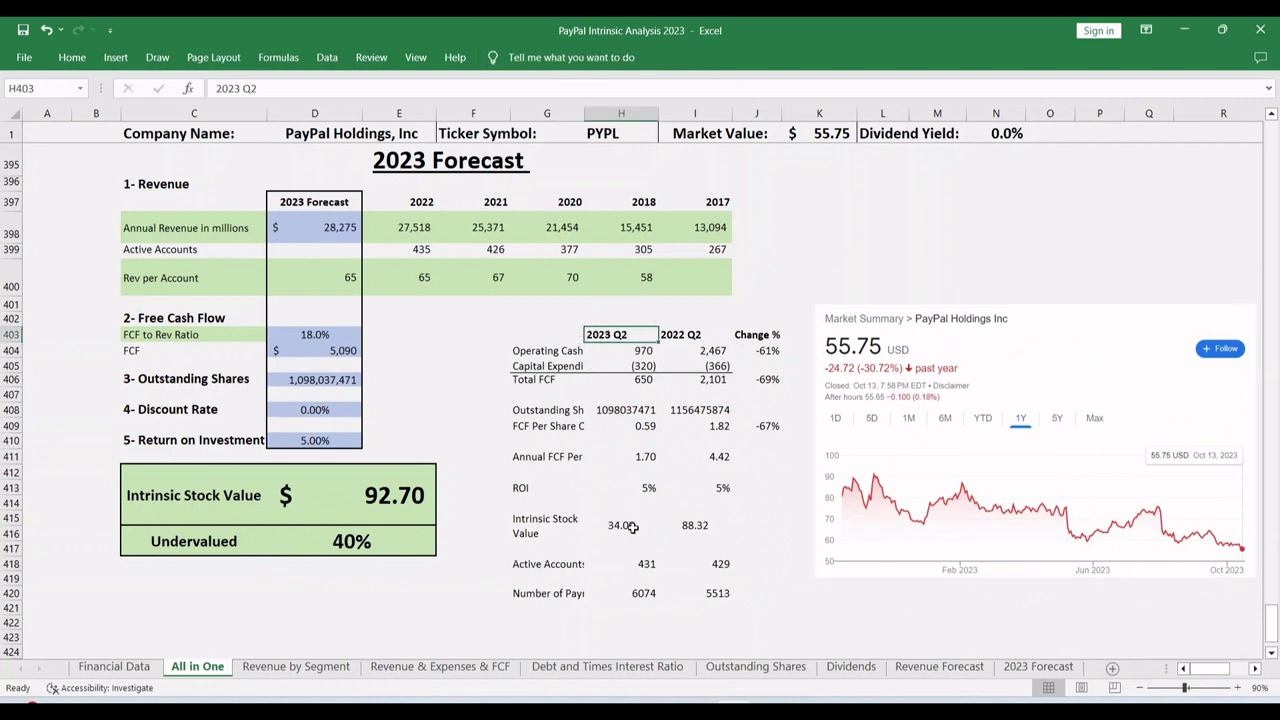
left_click_drag(534, 350, 648, 352)
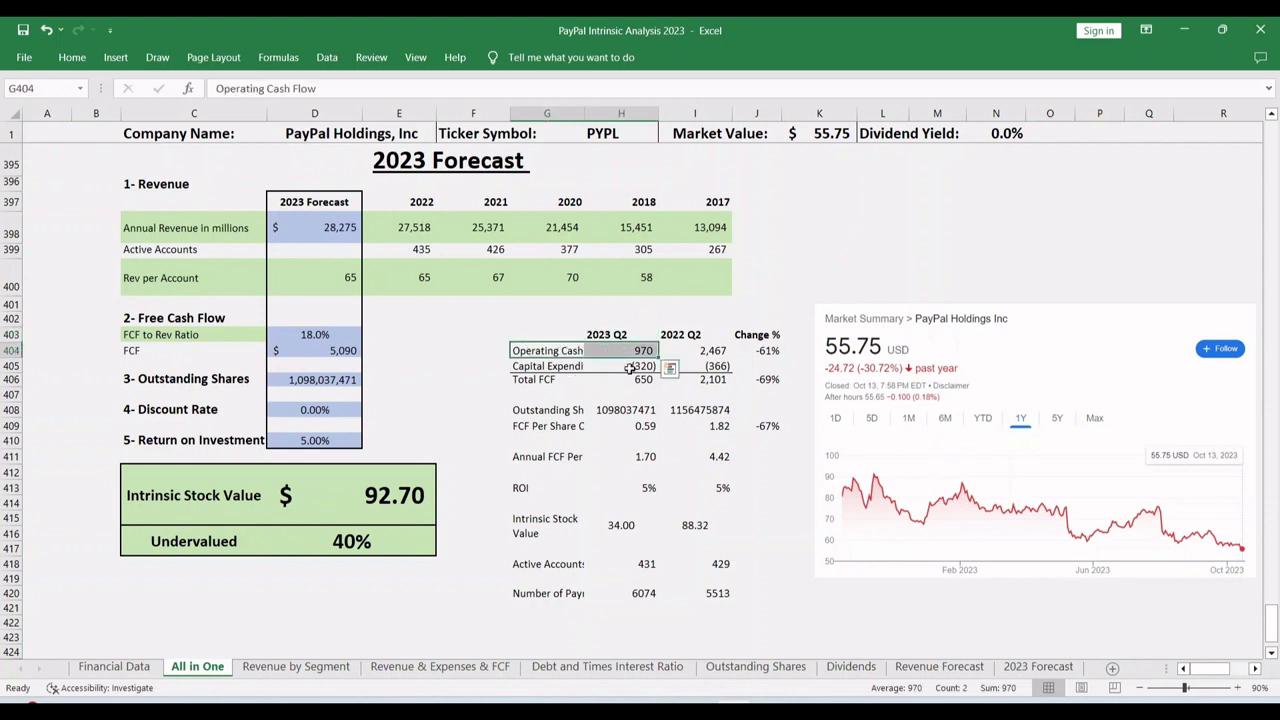
left_click(712, 350)
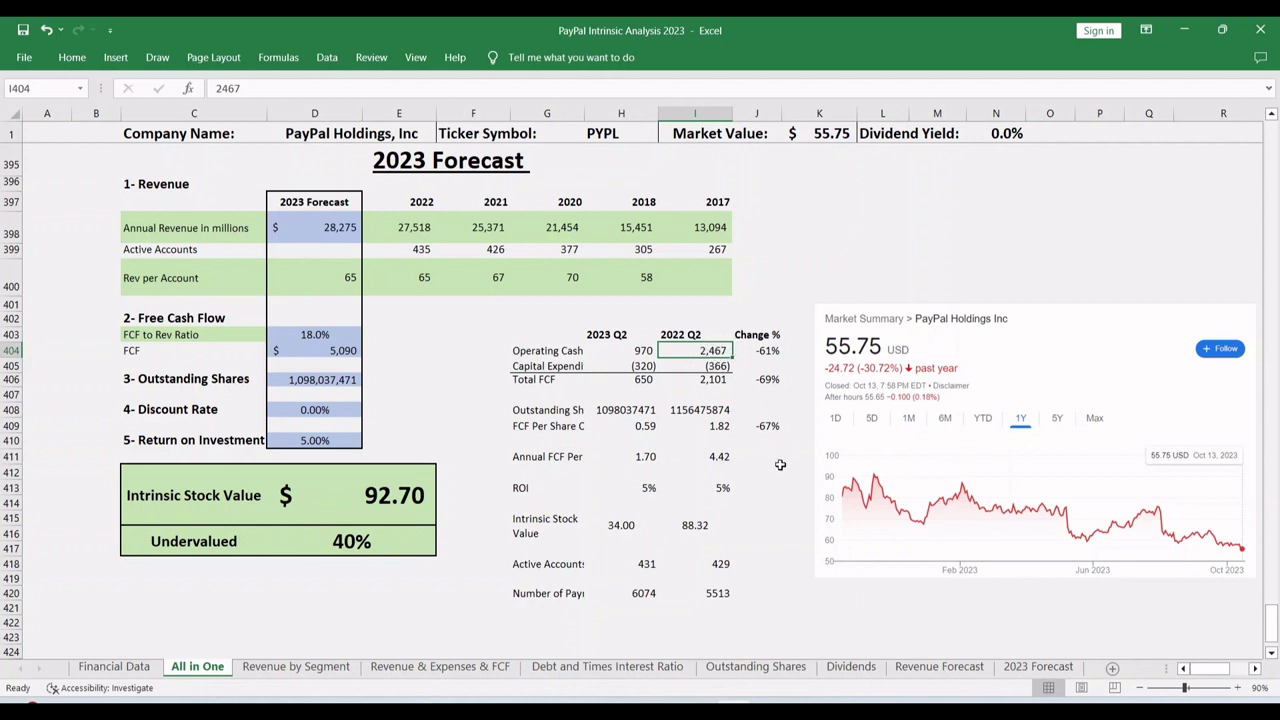
Inspect the operating cash flow change formula and bold the Total FCF label with its 2023 Q2 value
left_click(528, 380)
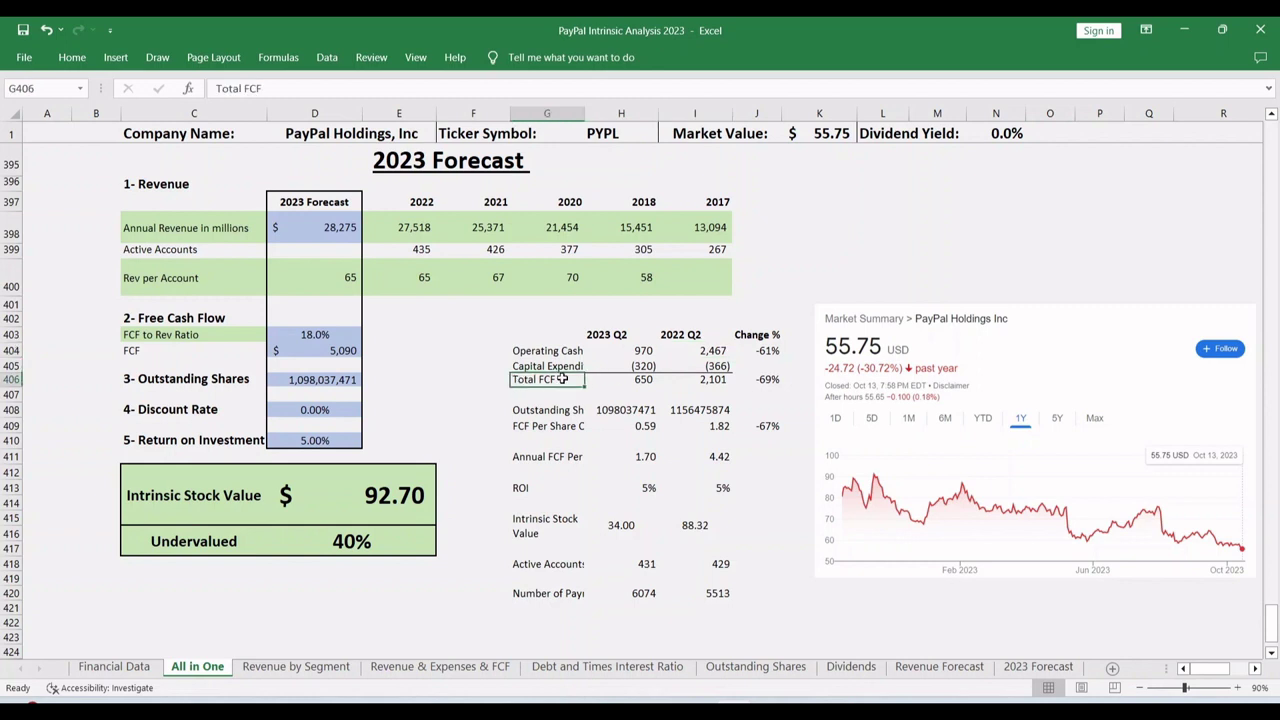
left_click(763, 351)
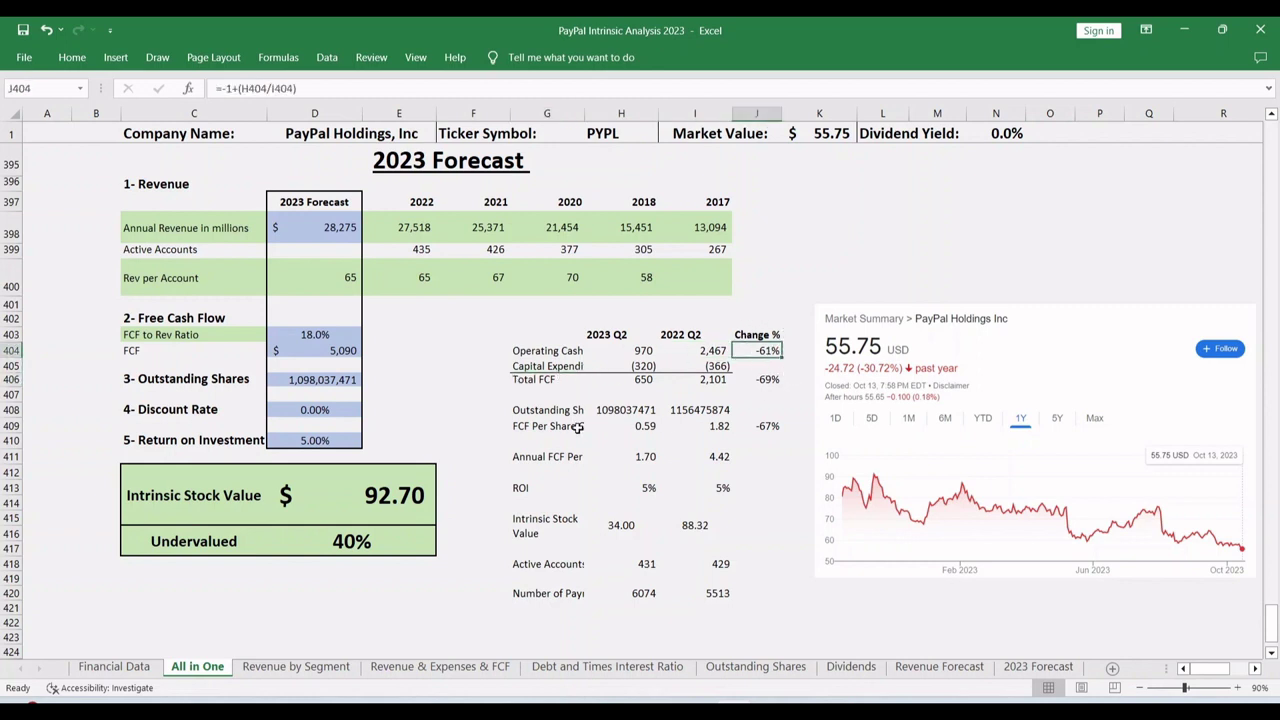
left_click(520, 382)
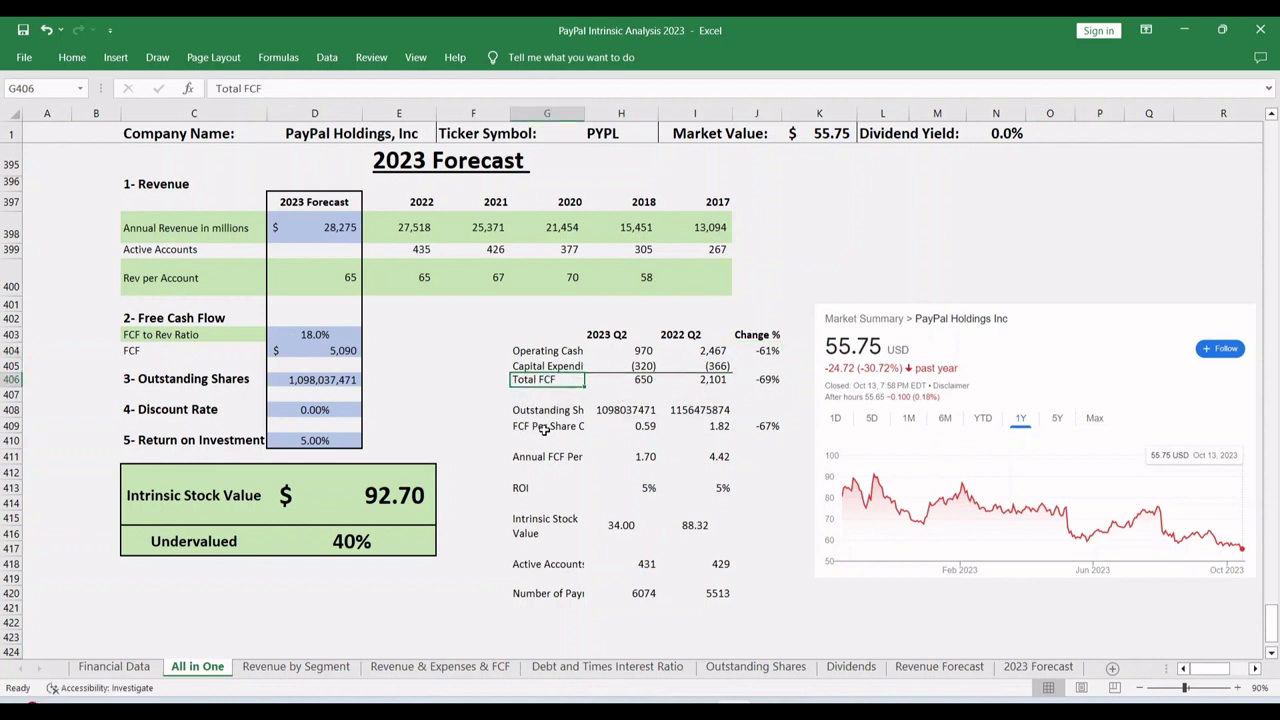
left_click(500, 396)
left_click_drag(545, 385, 645, 382)
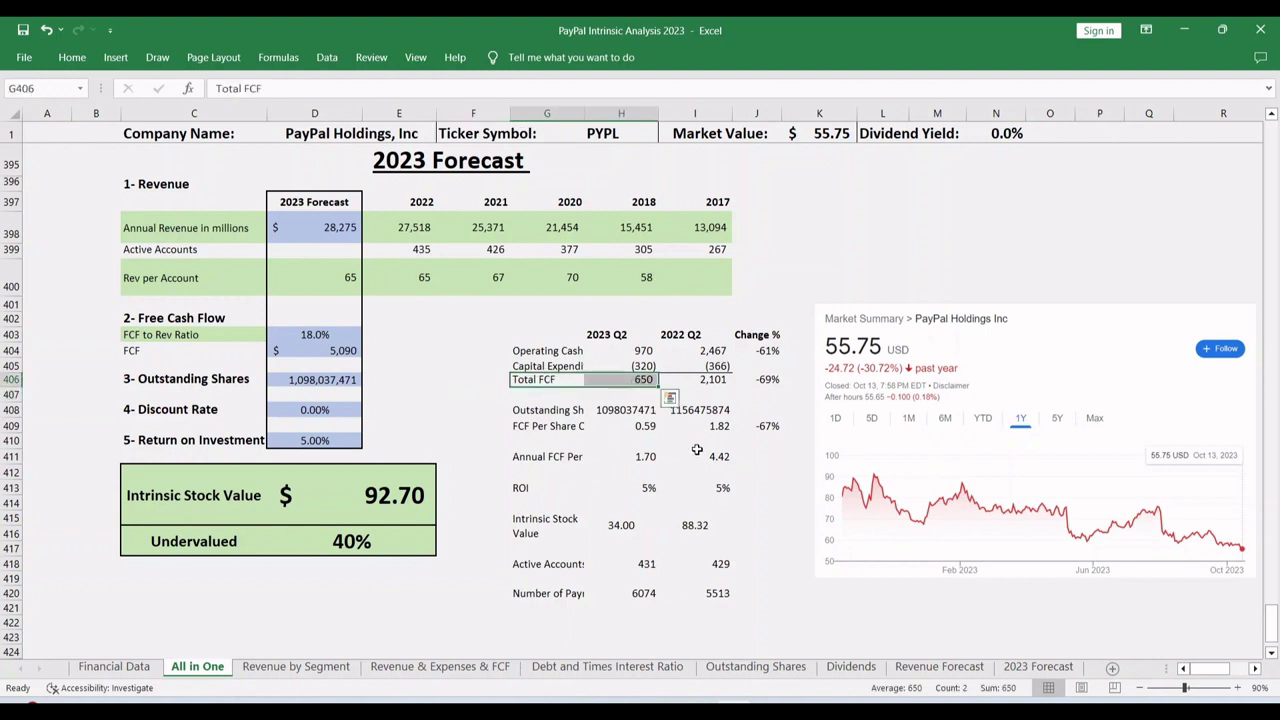
key("ctrl+b")
left_click(637, 396)
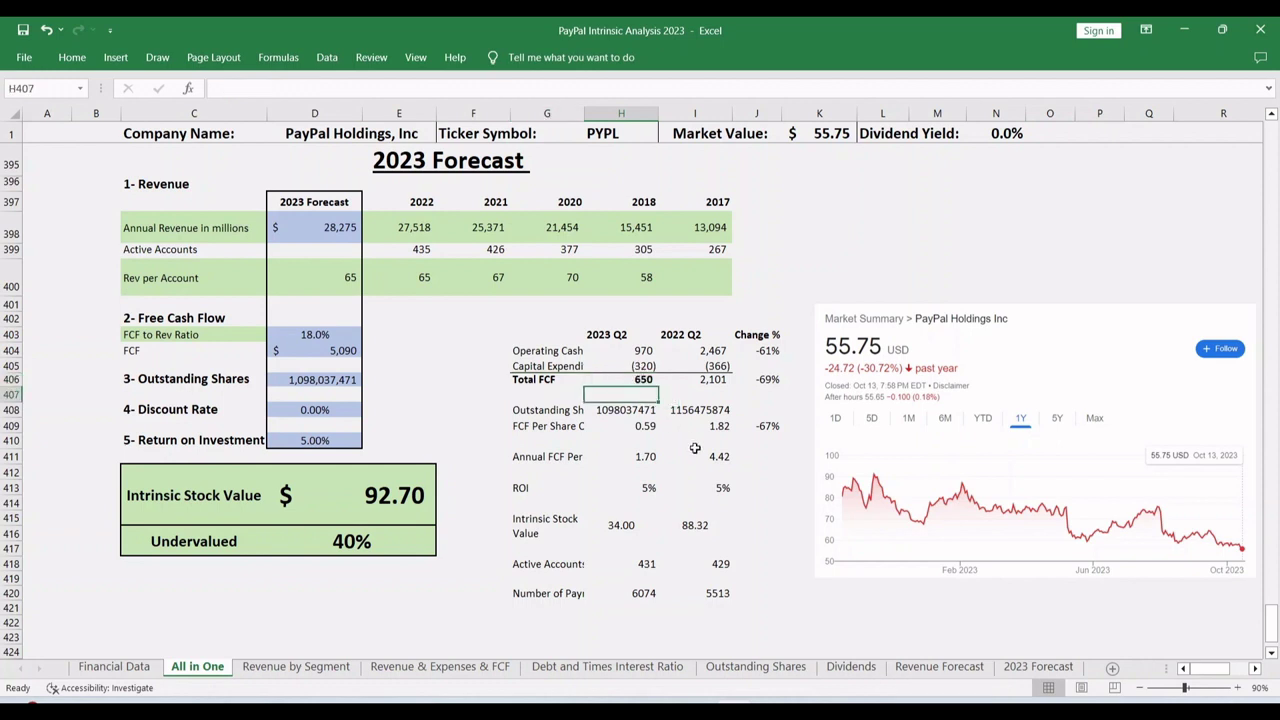
Review the 2023 Q2 outstanding shares and FCF per share, and bold the Annual FCF Per Share label with its 2023 Q2 value
left_click(636, 410)
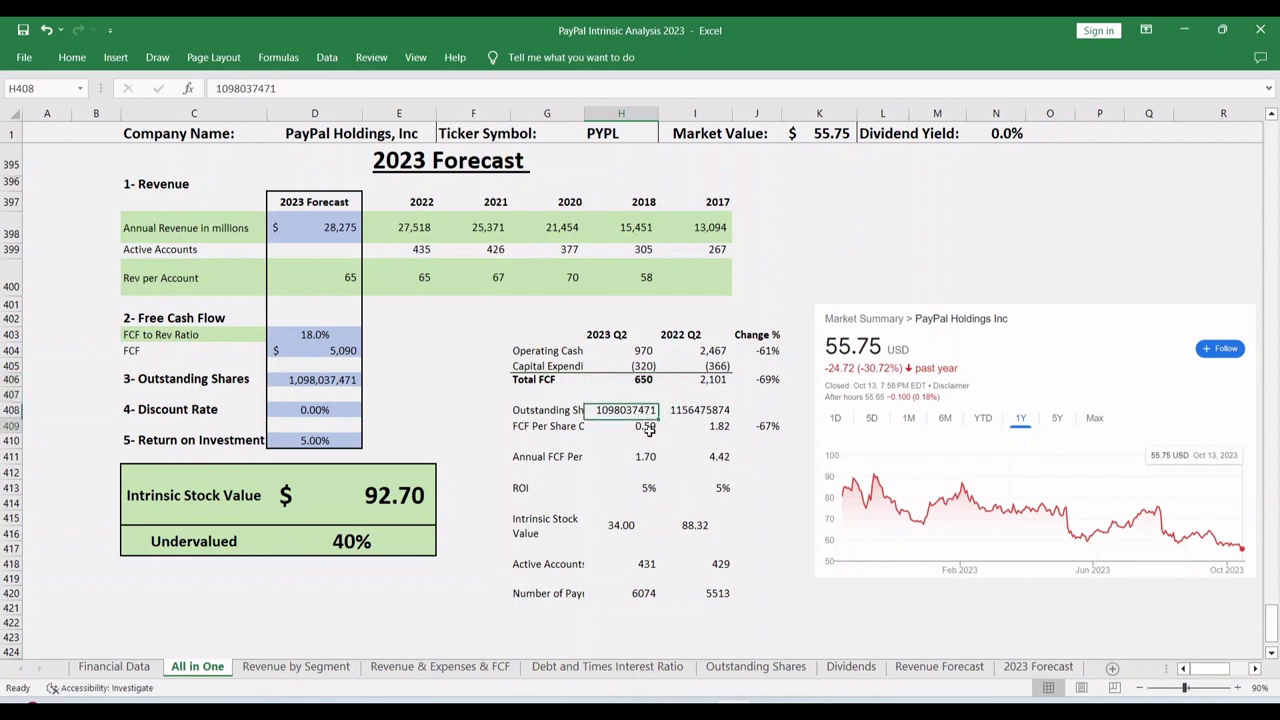
left_click(649, 431)
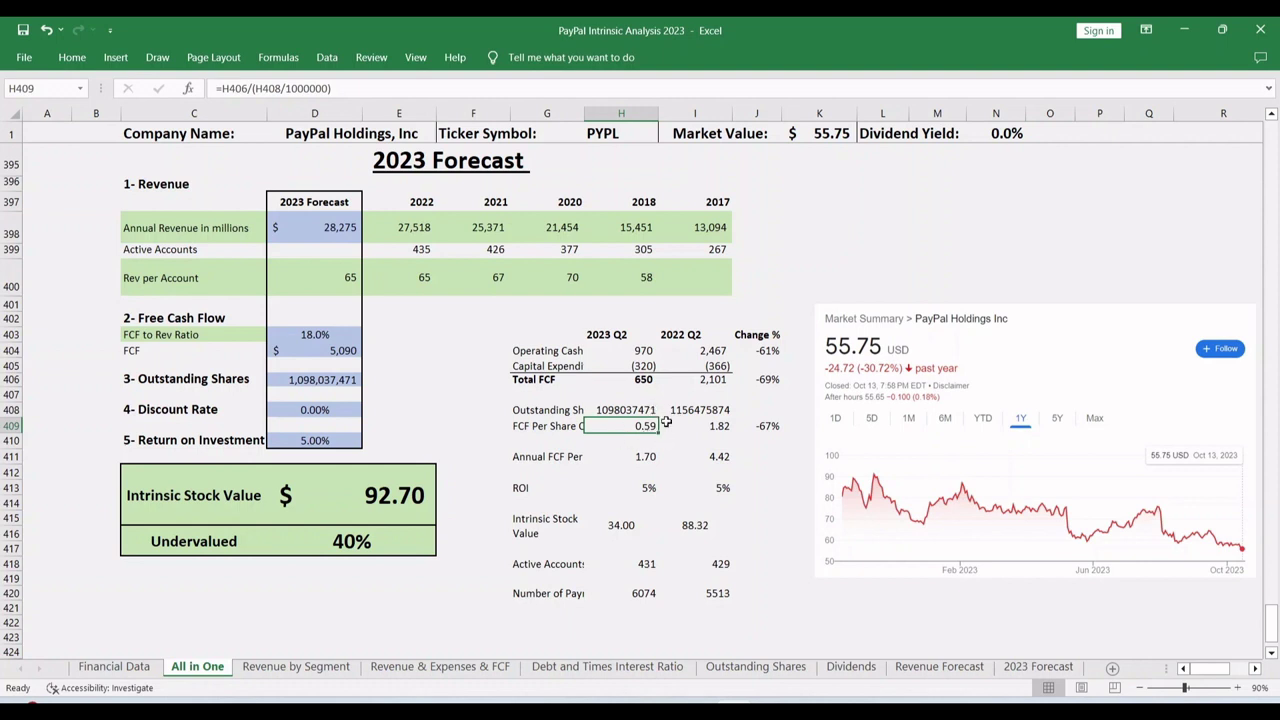
left_click(645, 456)
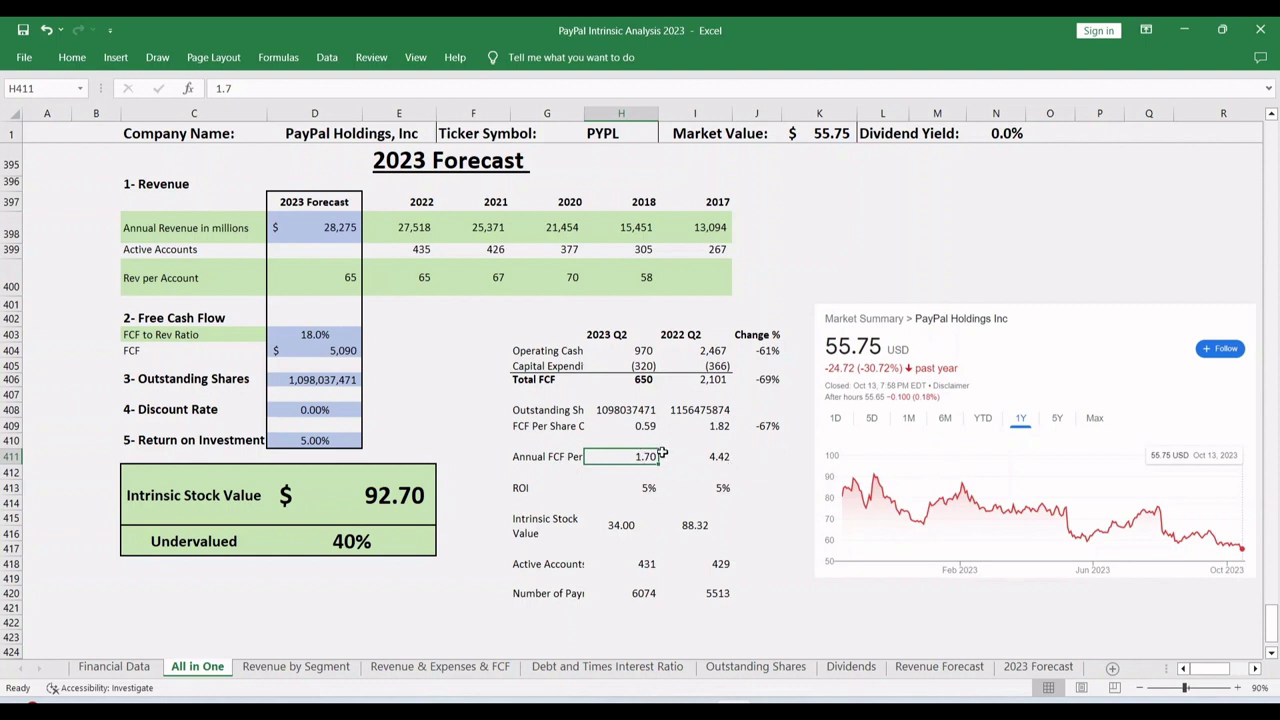
key("ctrl+b")
left_click(574, 456)
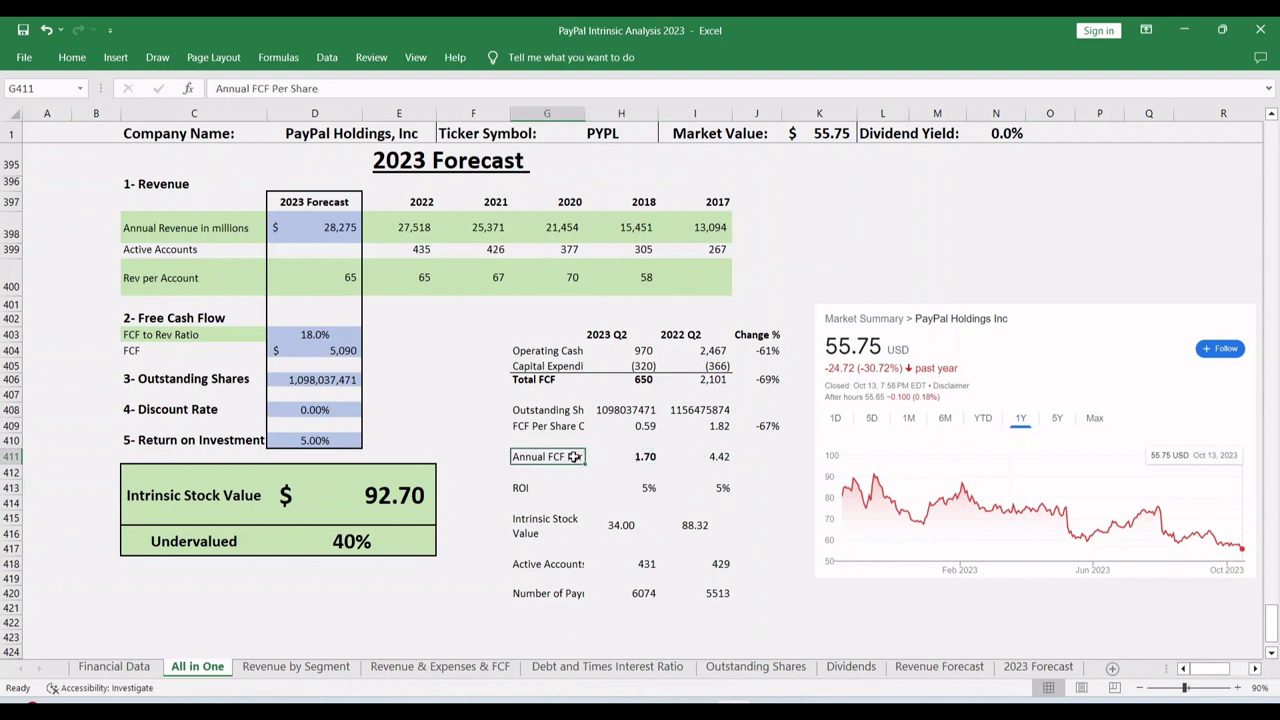
key("ctrl+b")
Bold the ROI and Intrinsic Stock Value labels together with their 2023 Q2 values in the quarterly comparison
left_click(586, 488)
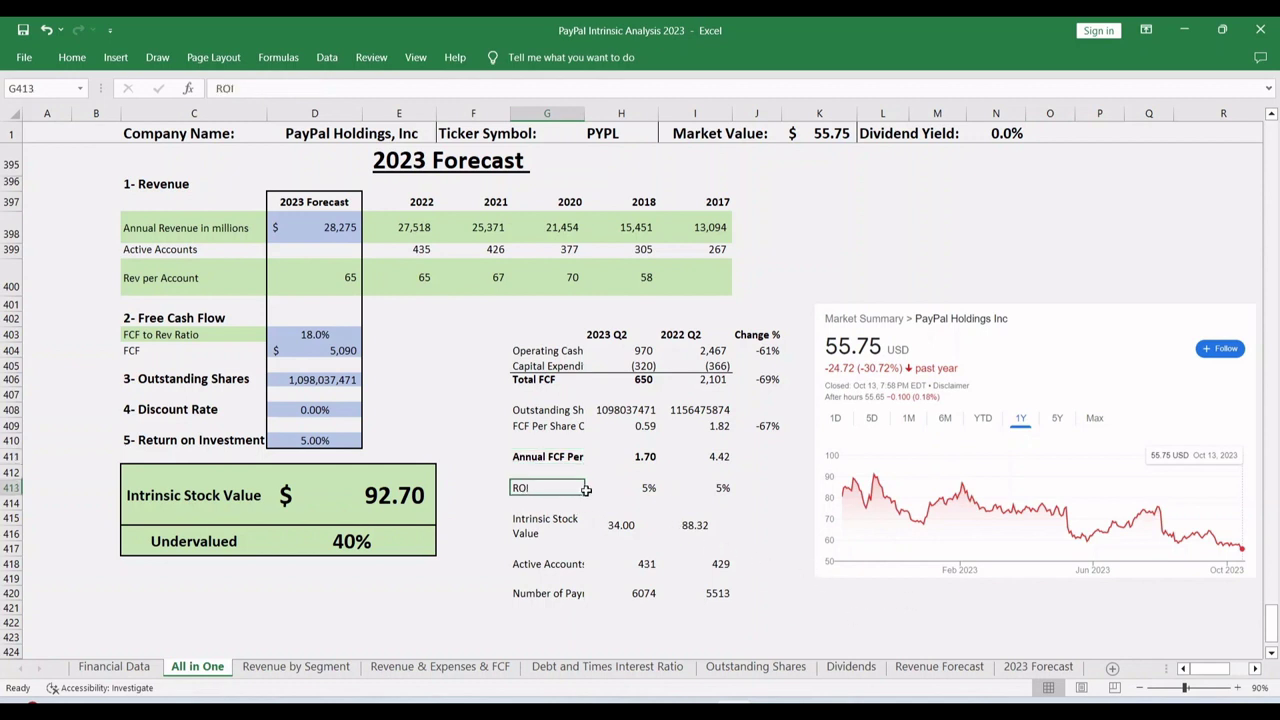
left_click_drag(586, 488, 620, 488)
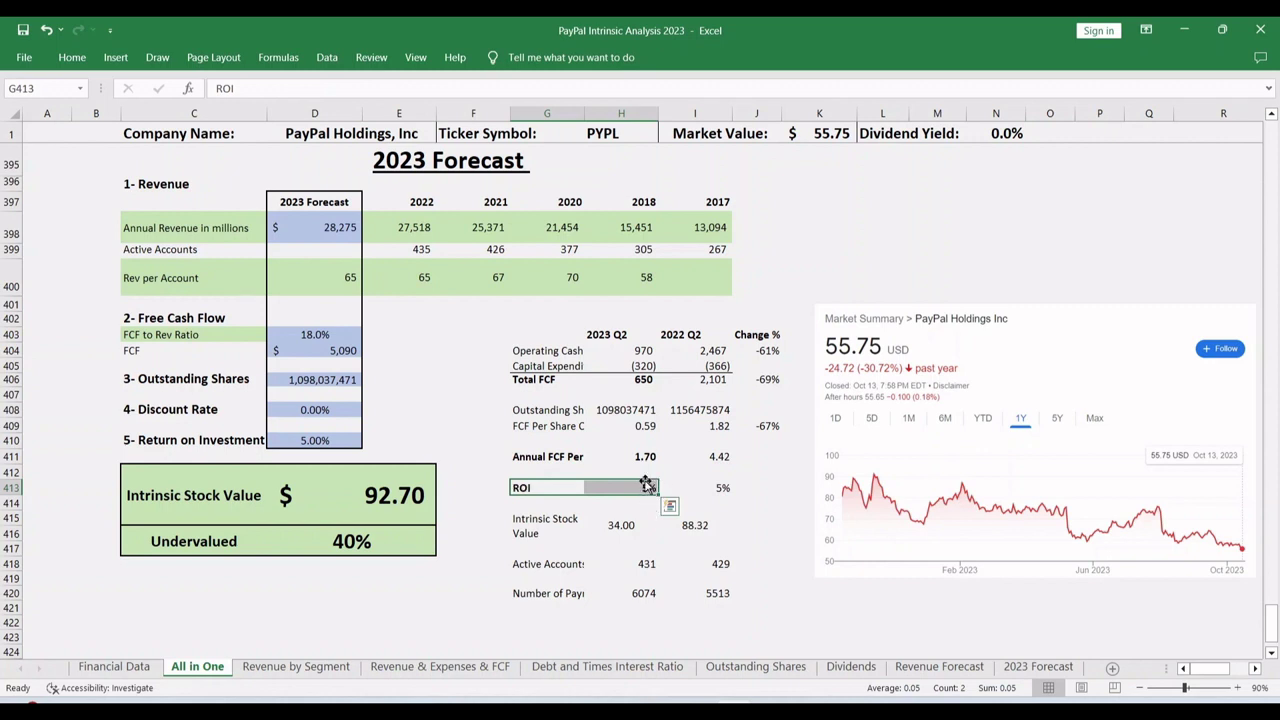
left_click_drag(544, 525, 622, 525)
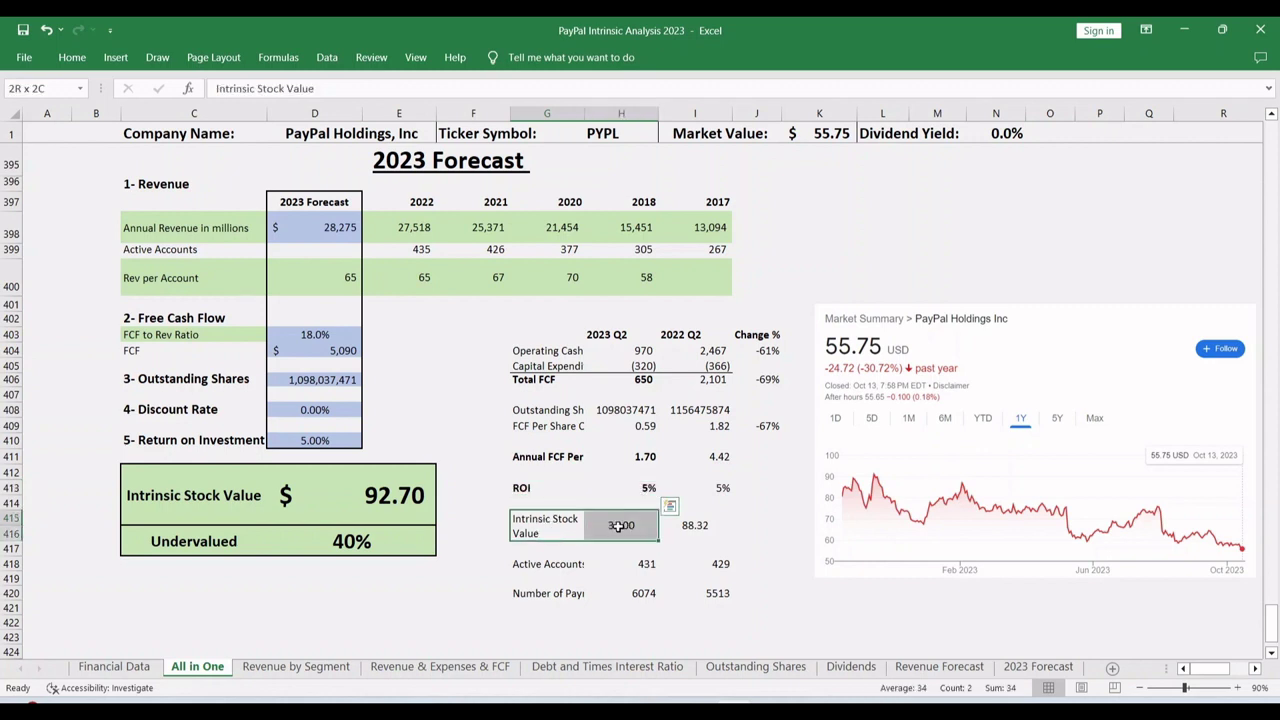
key("ctrl+b")
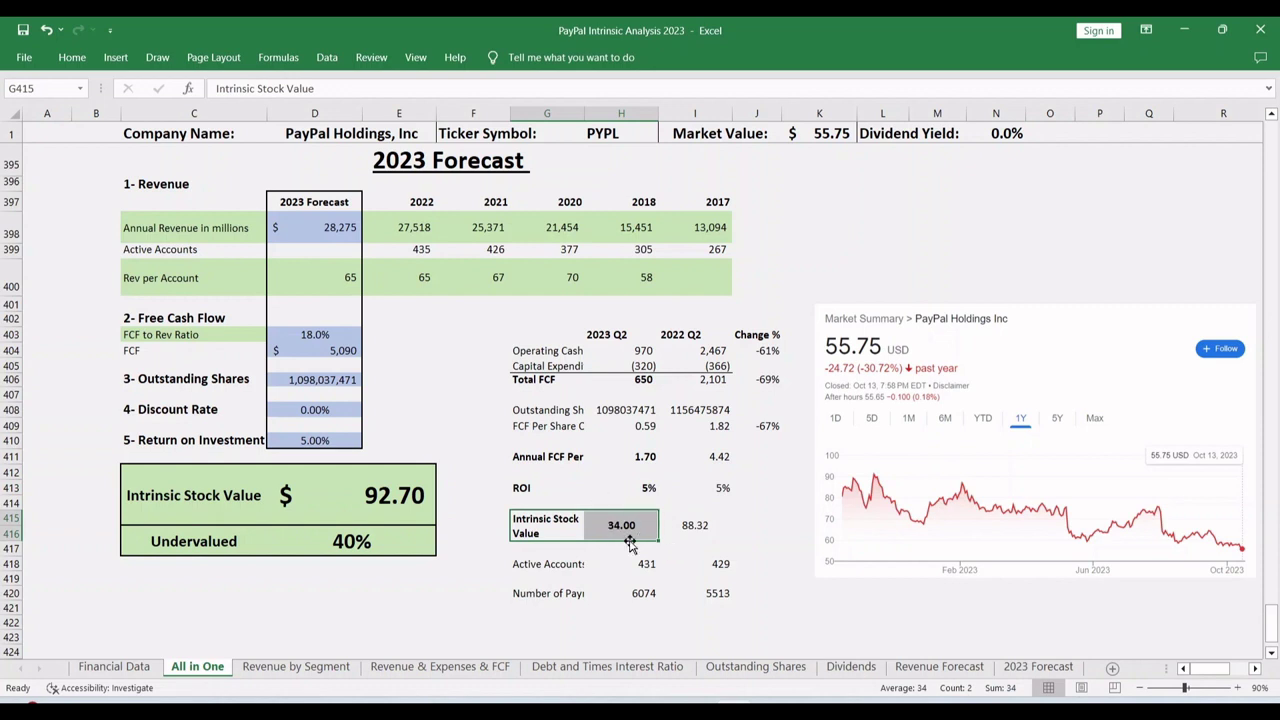
Set the 2023 Q2 Annual FCF Per Share to 2 and check the recalculated intrinsic stock value in the quarterly comparison
left_click(646, 459)
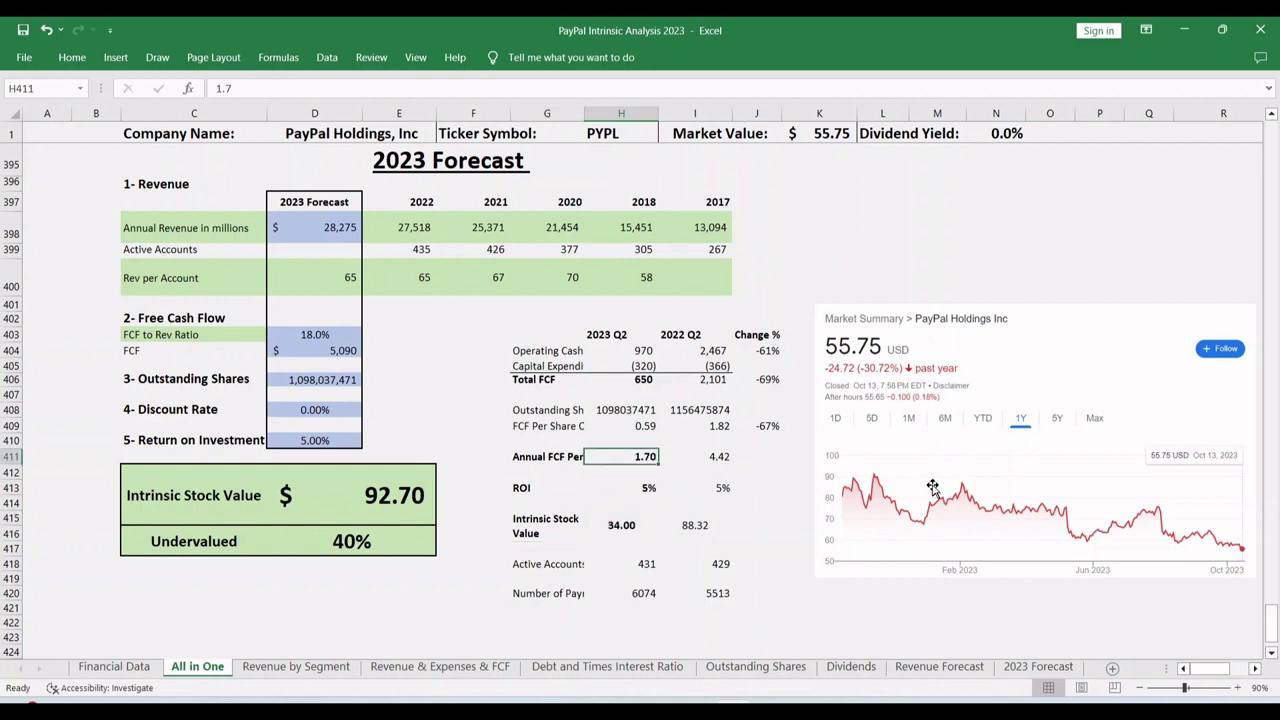
type("2")
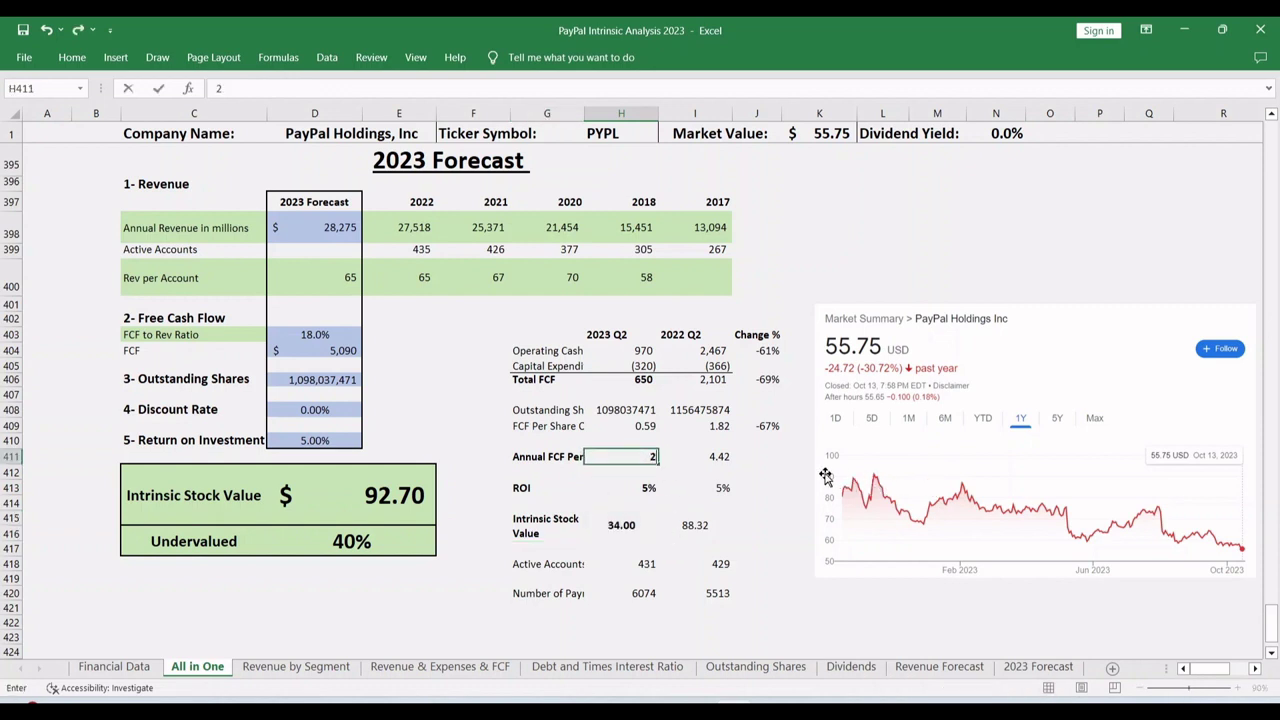
key("Return")
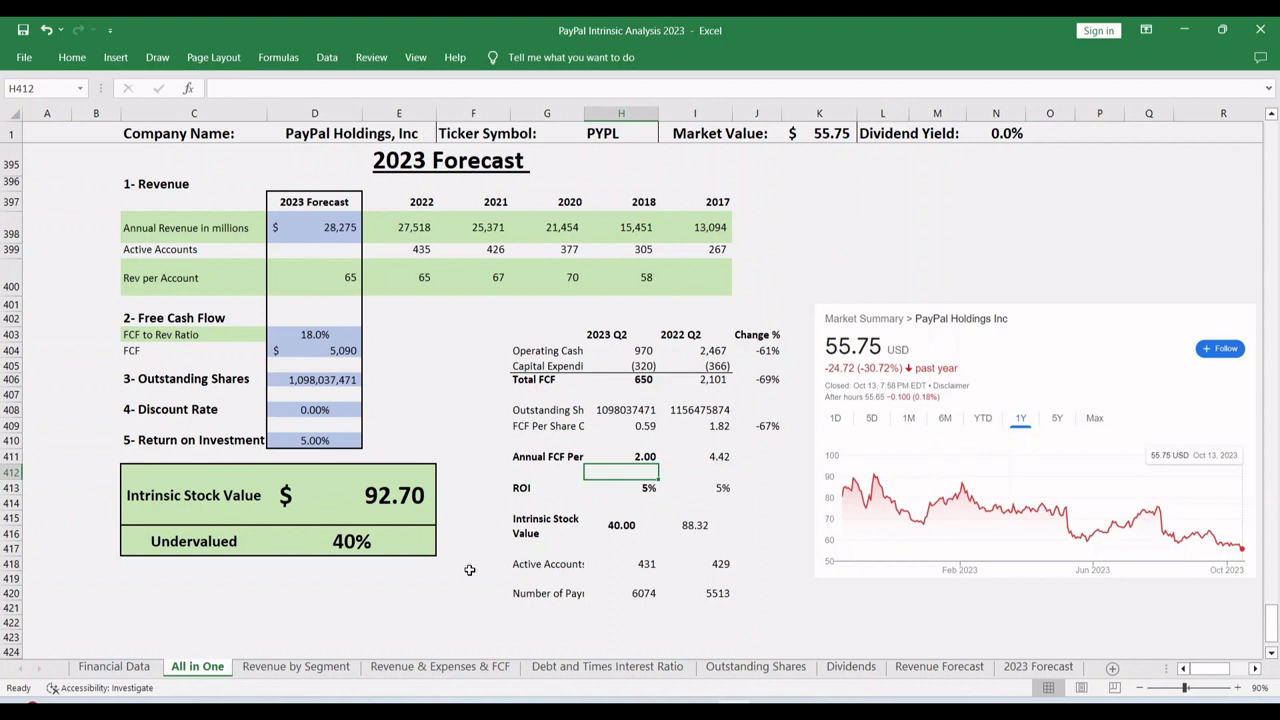
left_click_drag(527, 526, 622, 526)
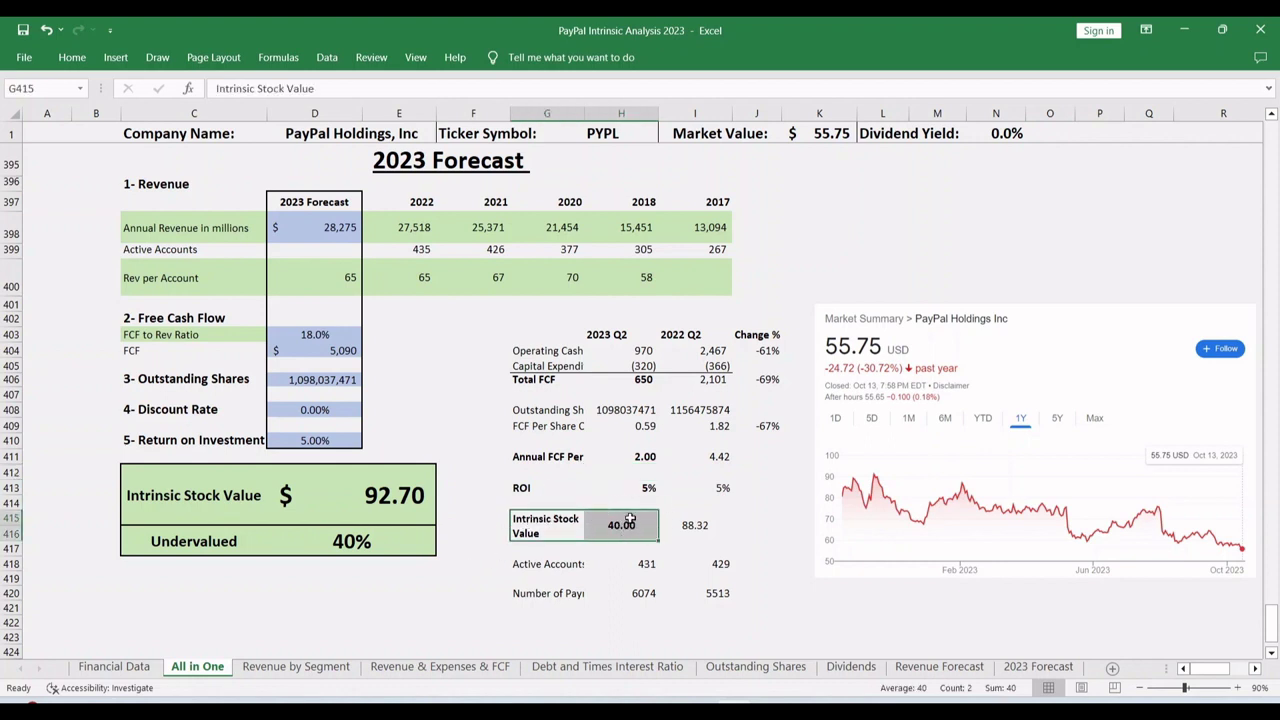
left_click(488, 540)
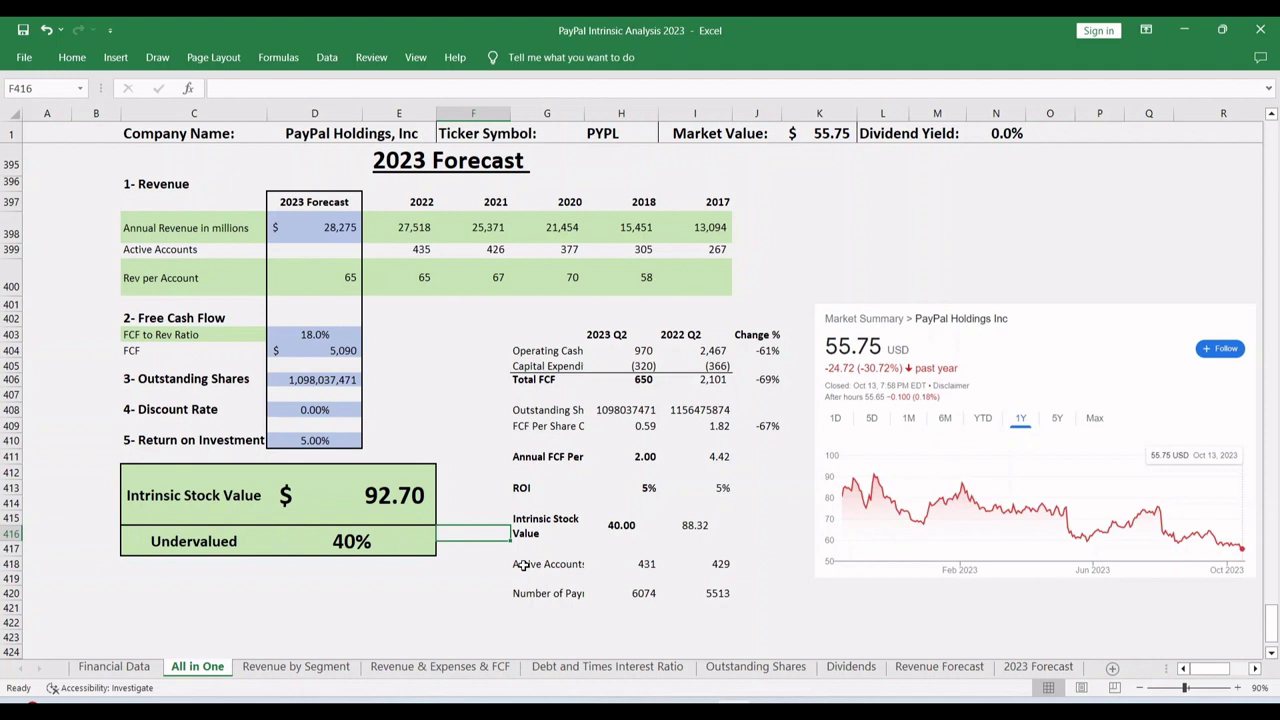
Bold the Active Accounts row and the payment count row beneath it, including their 2023 Q2 and 2022 Q2 values
left_click_drag(522, 565, 720, 564)
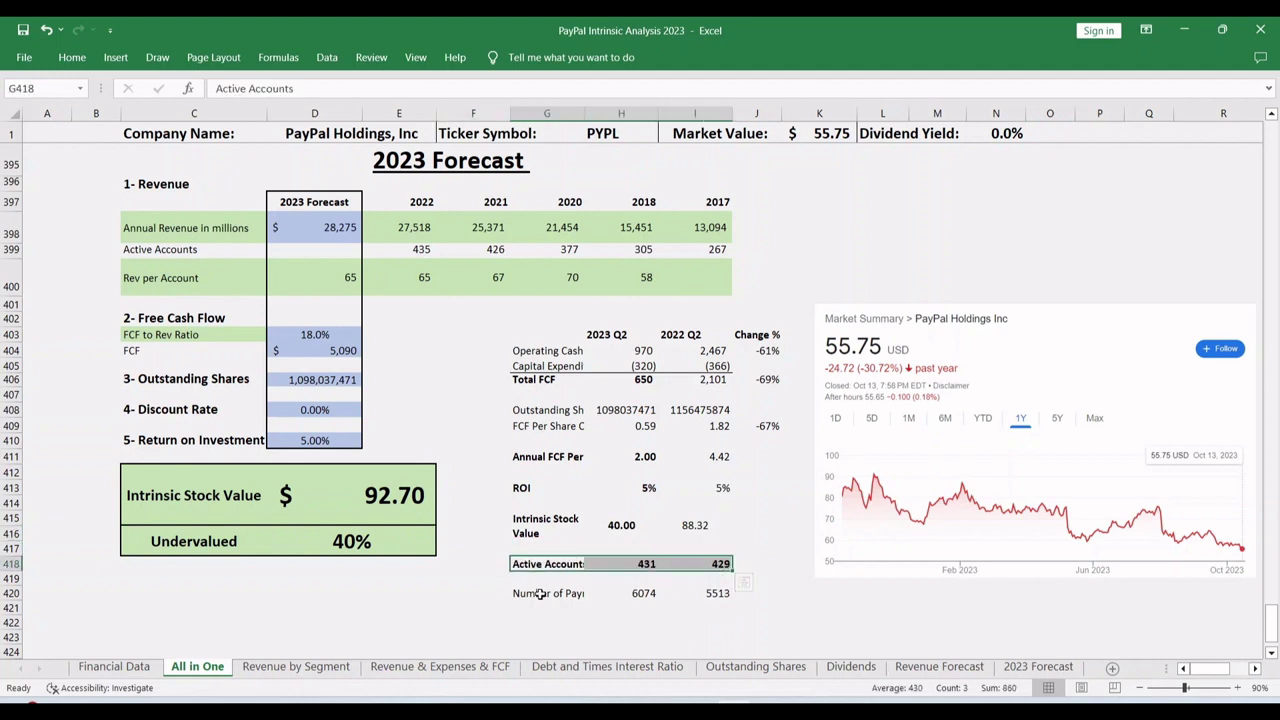
left_click_drag(540, 594, 718, 594)
left_click(502, 612)
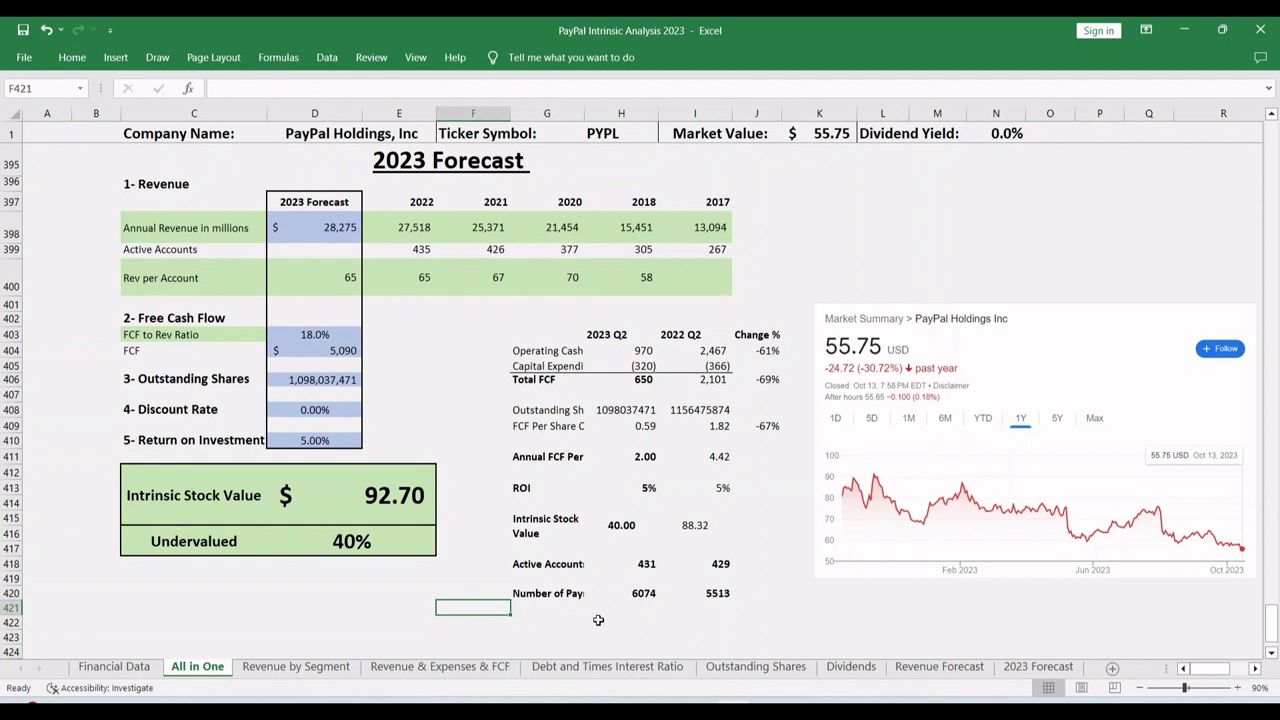
left_click(897, 634)
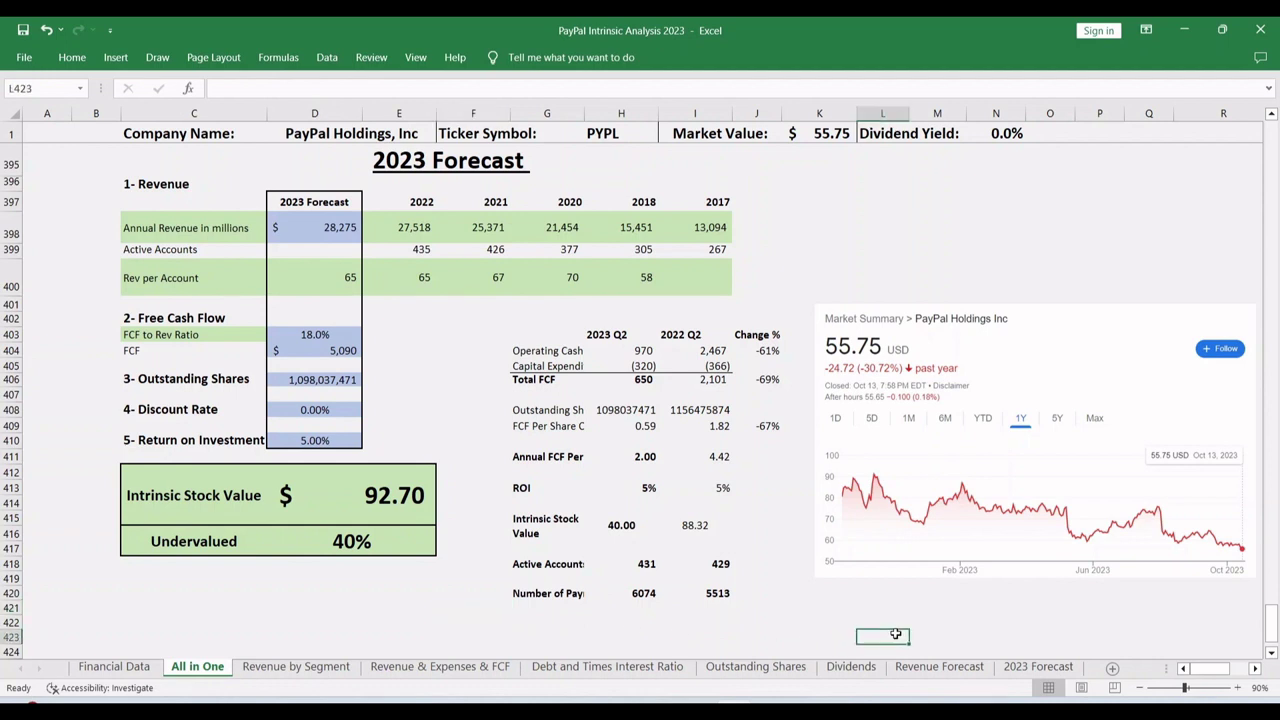